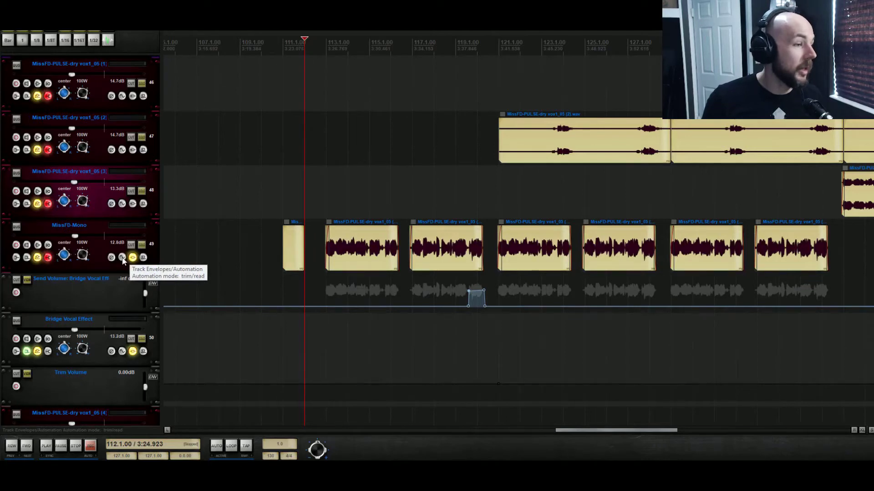
- Insert a new track and move it directly above the Bridge Vocal Effect track
{"action": "right_click", "coordinate": [103, 322]}
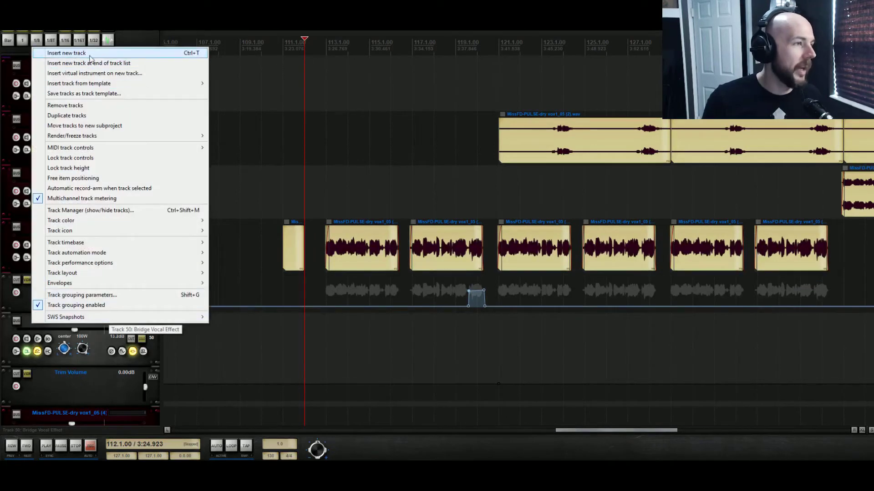
{"action": "left_click", "coordinate": [81, 55]}
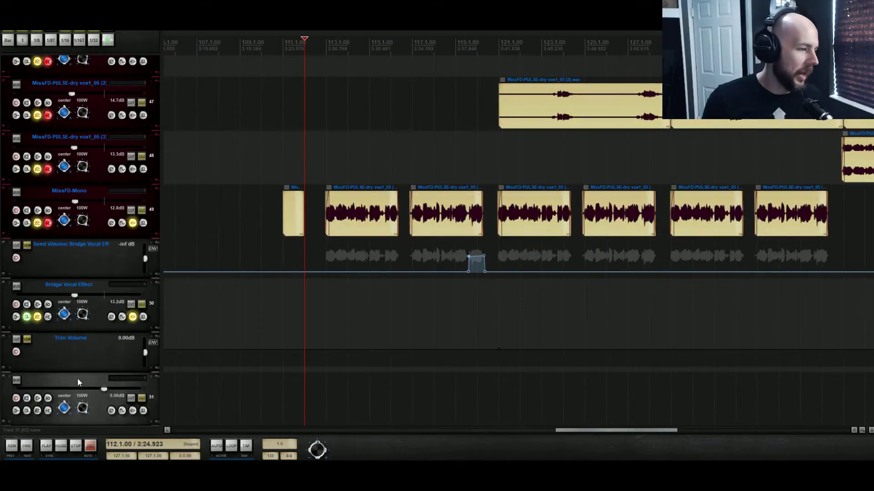
{"action": "left_click_drag", "start_coordinate": [78, 378], "coordinate": [88, 280]}
- Rename the new track "Reverse Bridge Vox"
{"action": "double_click", "coordinate": [48, 286]}
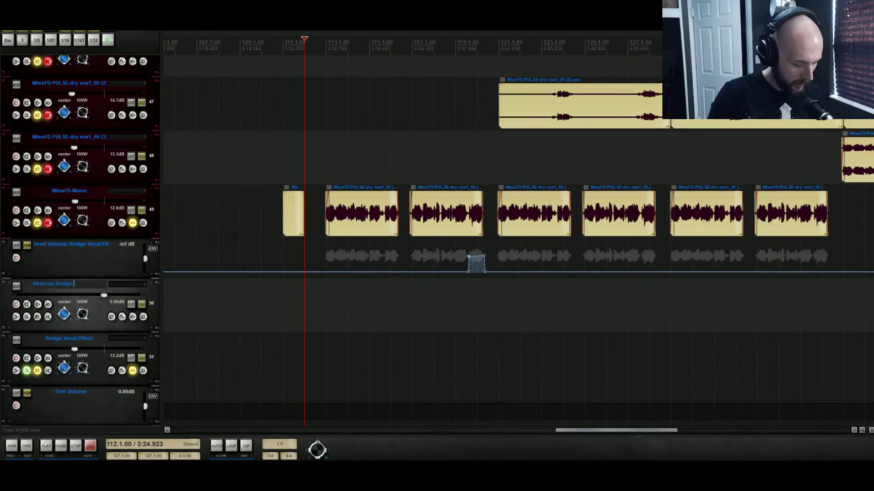
{"action": "type", "text": "Reverse Bridge Vox"}
{"action": "key", "text": "Return"}
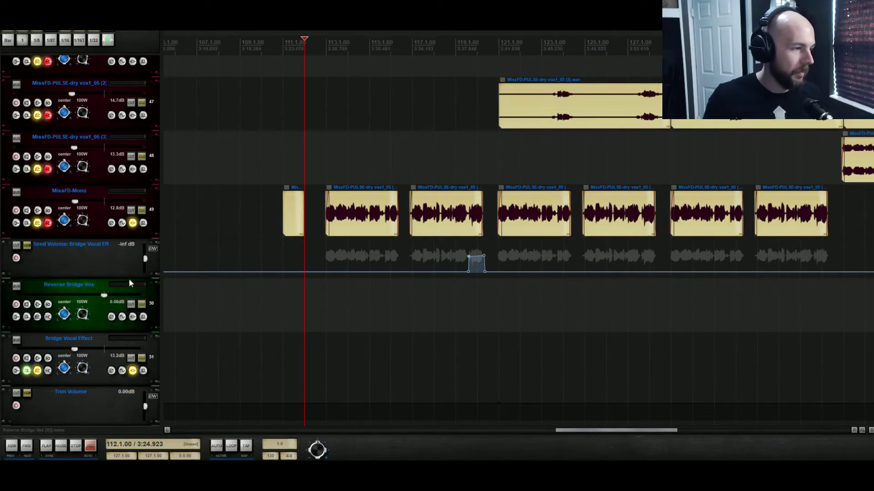
{"action": "left_click", "coordinate": [132, 223]}
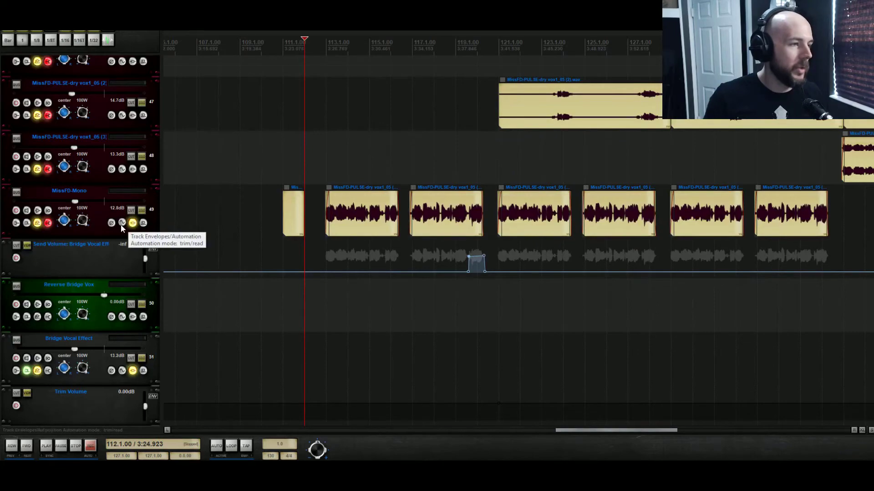
{"action": "left_click", "coordinate": [122, 225]}
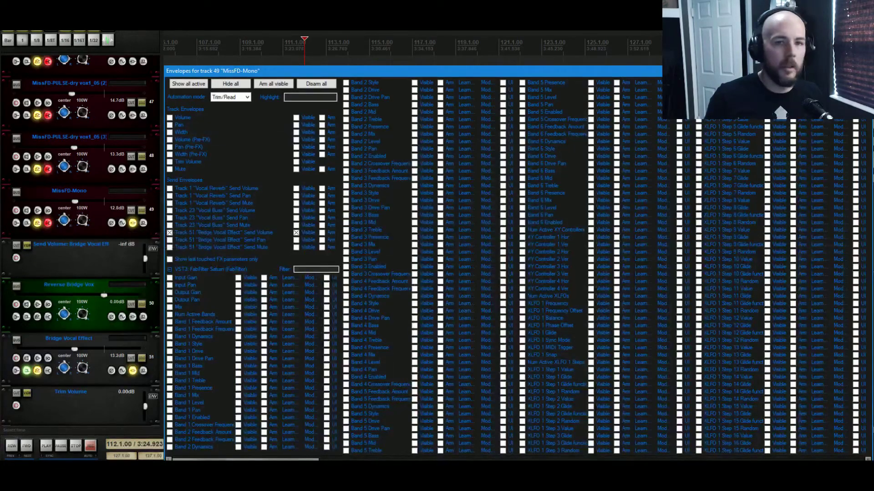
{"action": "key", "text": "Escape"}
- Add a send from the MissFD-Mono track to the Reverse Bridge Vox track
{"action": "left_click", "coordinate": [38, 223]}
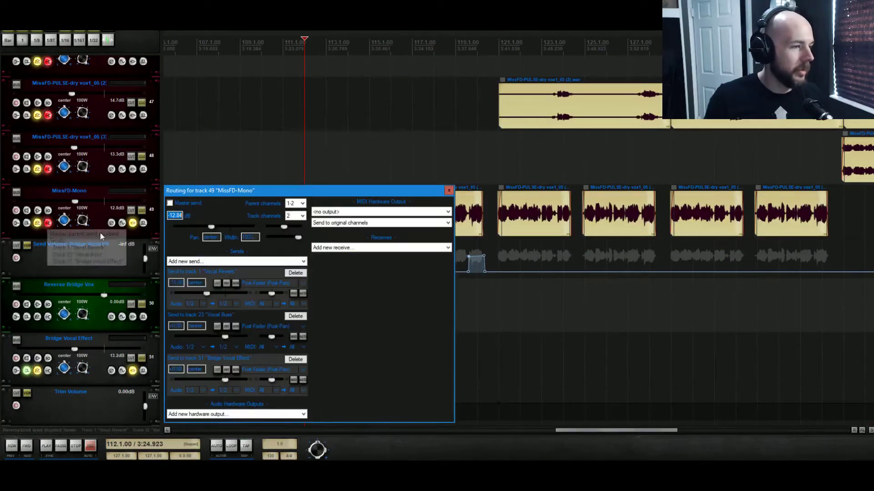
{"action": "left_click", "coordinate": [236, 261]}
{"action": "scroll", "coordinate": [266, 355], "scroll_direction": "down", "scroll_amount": 9}
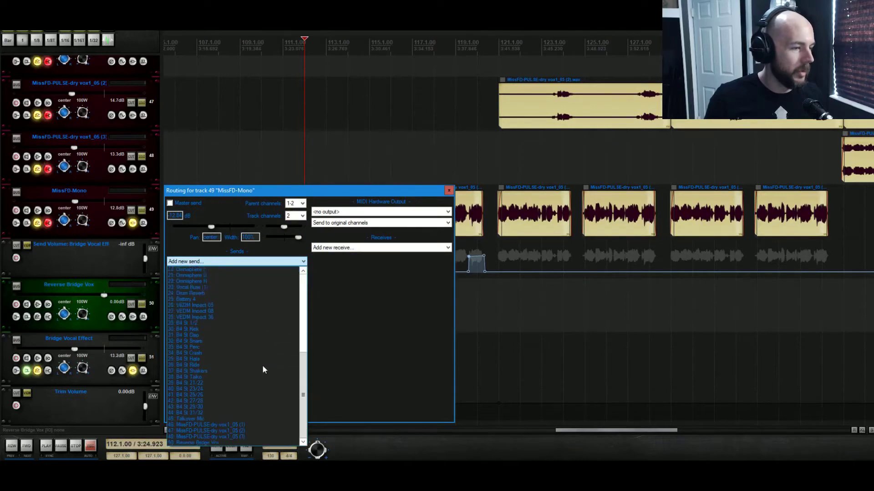
{"action": "left_click", "coordinate": [212, 403]}
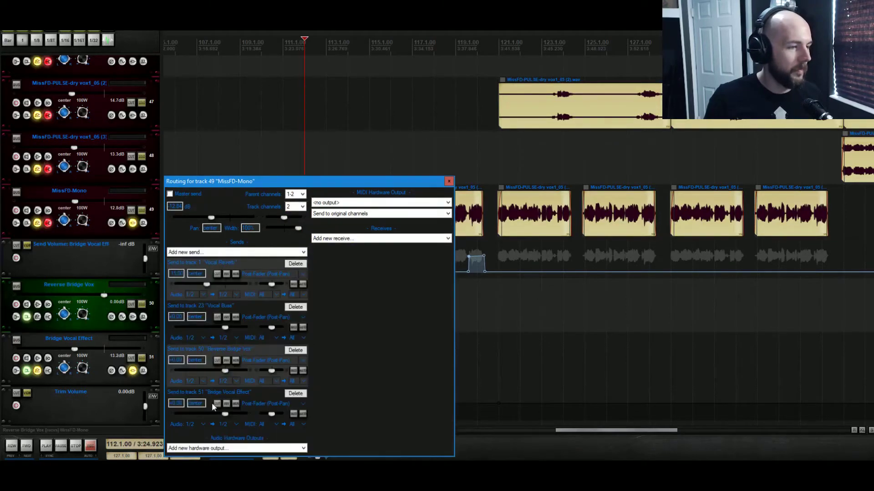
{"action": "left_click", "coordinate": [449, 182]}
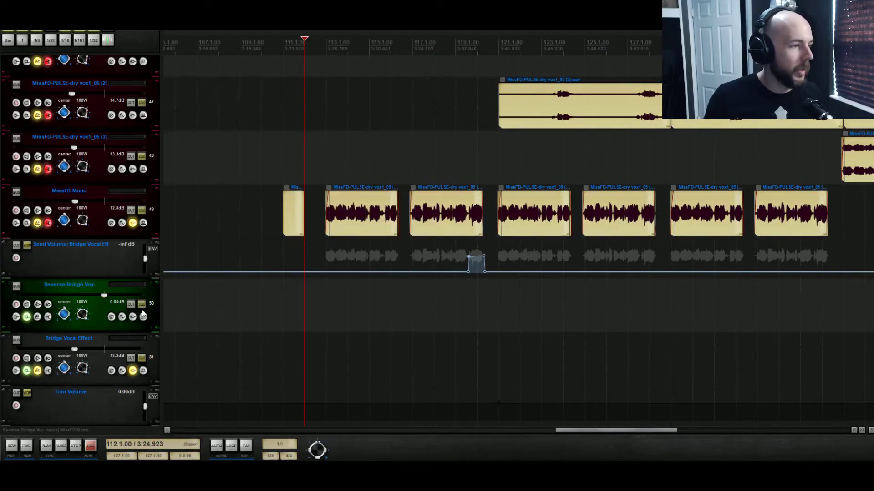
- Show the MissFD-Mono track's send volume envelope for the Reverse Bridge Vox send
{"action": "left_click", "coordinate": [122, 222]}
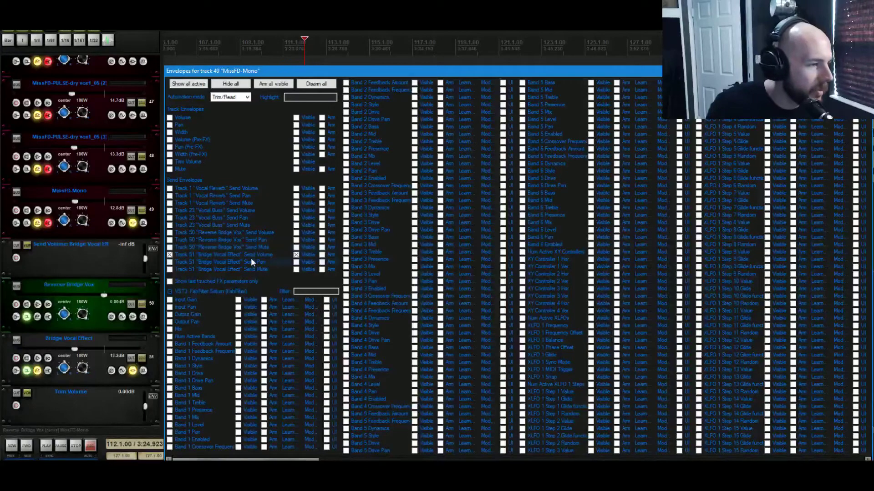
{"action": "left_click", "coordinate": [259, 234]}
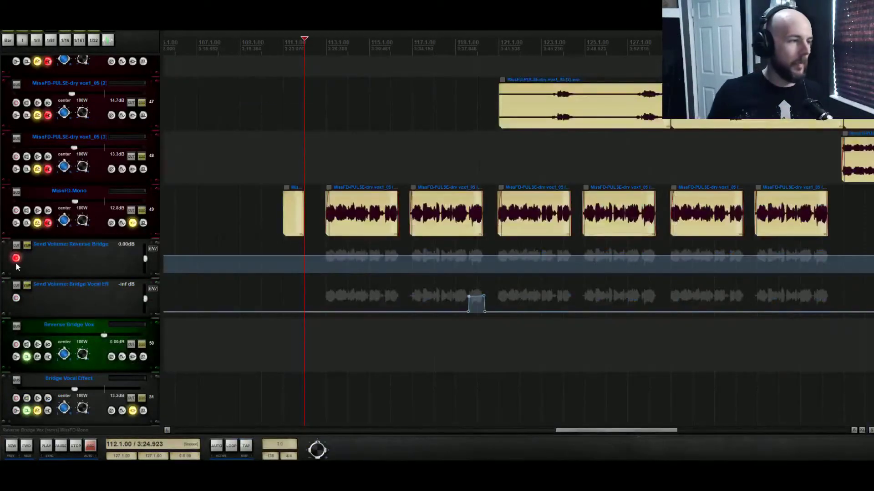
{"action": "left_click", "coordinate": [16, 259]}
- Lower the Reverse Bridge send volume envelope to about -28 dB
{"action": "left_click", "coordinate": [863, 431]}
{"action": "left_click", "coordinate": [863, 431]}
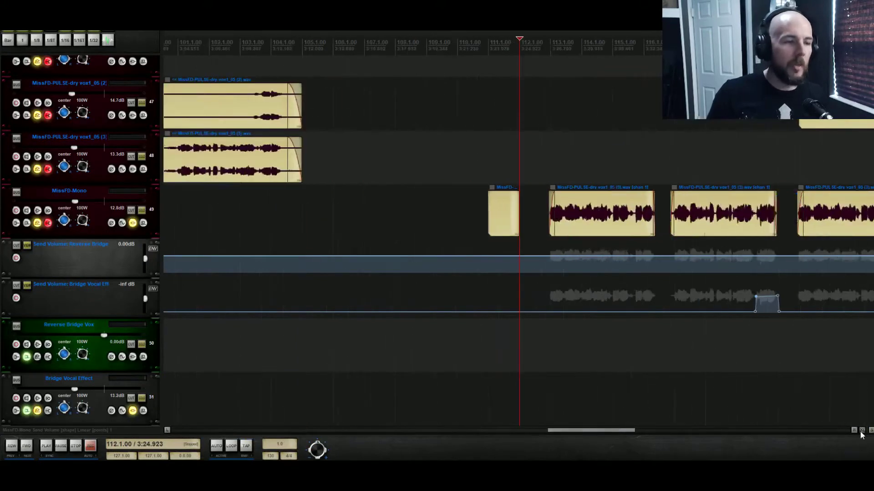
{"action": "left_click", "coordinate": [863, 431]}
{"action": "left_click", "coordinate": [863, 430]}
{"action": "left_click", "coordinate": [863, 431]}
{"action": "left_click", "coordinate": [863, 431]}
{"action": "left_click", "coordinate": [863, 431]}
{"action": "left_click", "coordinate": [863, 431]}
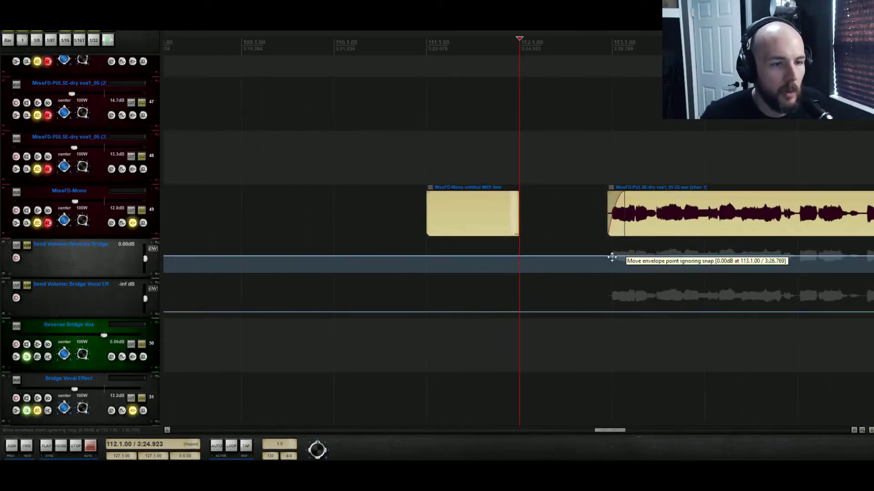
{"action": "left_click_drag", "start_coordinate": [592, 260], "coordinate": [605, 322]}
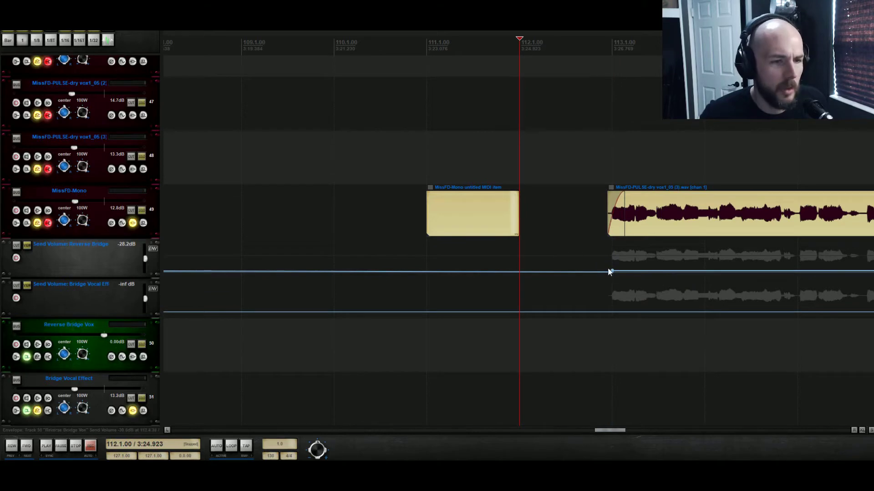
- Add a send volume envelope point at bar 113 raised to 0.00 dB, and preview the passage
{"action": "left_click_drag", "start_coordinate": [612, 270], "coordinate": [631, 262]}
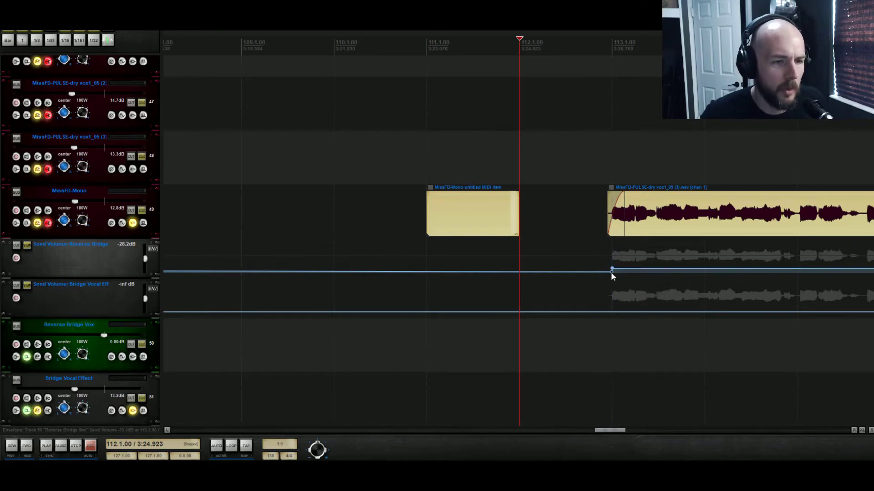
{"action": "left_click", "coordinate": [612, 273]}
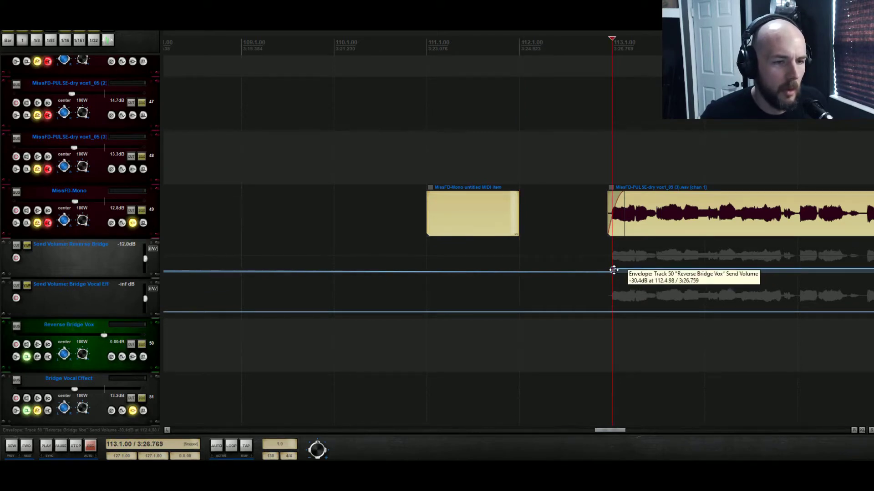
{"action": "left_click_drag", "start_coordinate": [612, 272], "coordinate": [611, 236]}
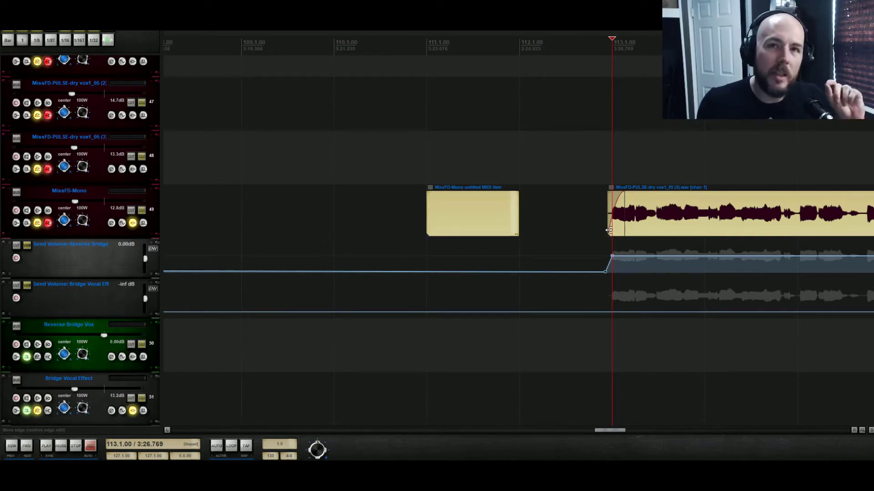
{"action": "left_click_drag", "start_coordinate": [612, 255], "coordinate": [614, 254]}
{"action": "key", "text": "space"}
{"action": "key", "text": "space"}
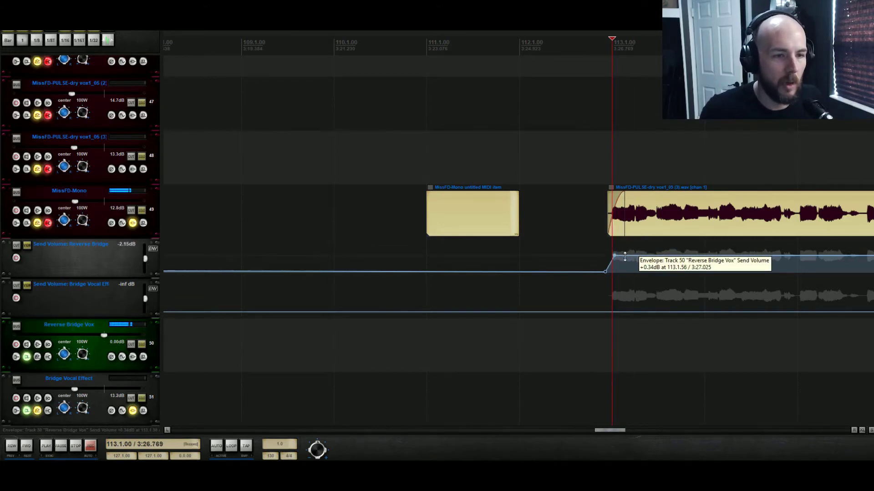
{"action": "left_click", "coordinate": [630, 210]}
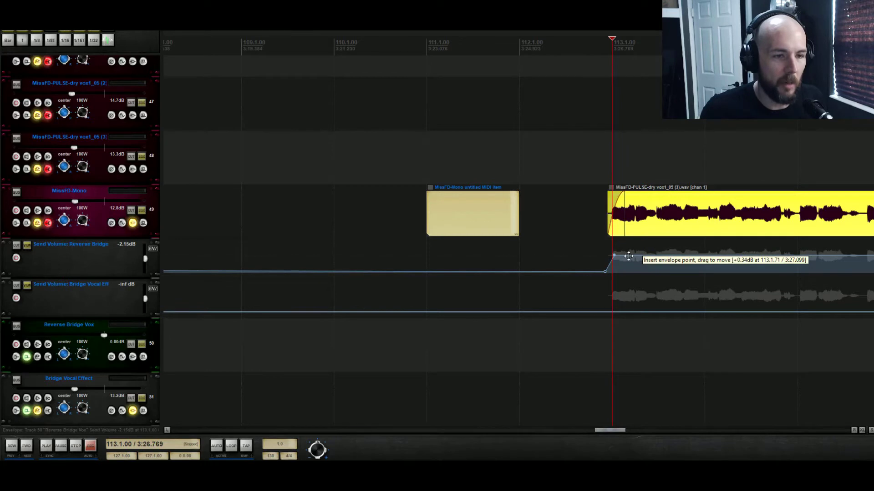
{"action": "left_click_drag", "start_coordinate": [628, 256], "coordinate": [624, 262]}
{"action": "key", "text": "ctrl+z"}
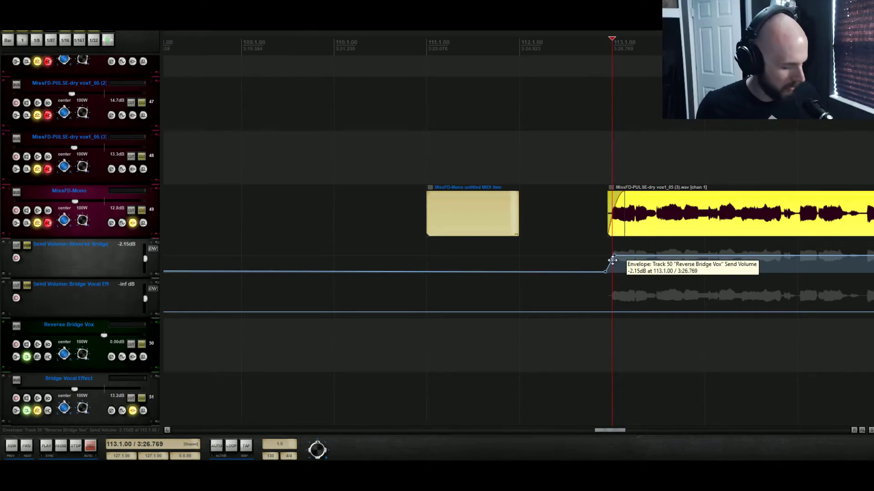
- Add a second envelope point just after bar 113 and pull it down so the send volume drops back
{"action": "left_click", "coordinate": [624, 257]}
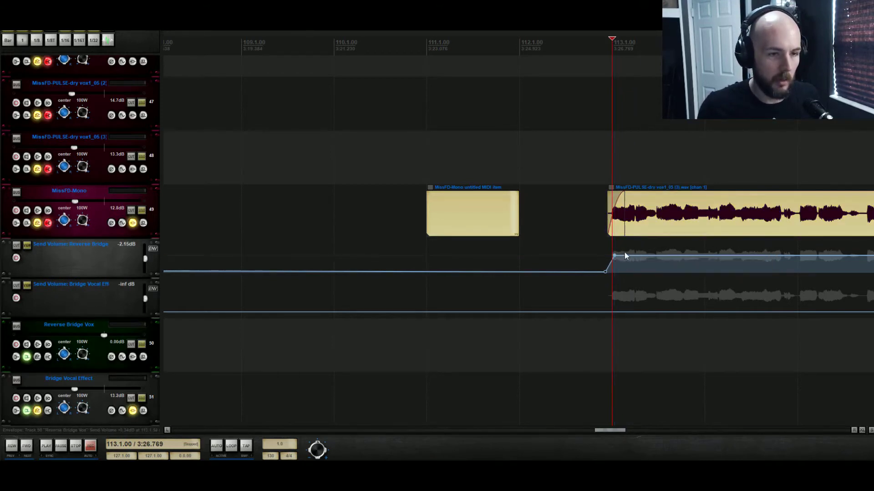
{"action": "left_click", "coordinate": [624, 256], "text": "shift"}
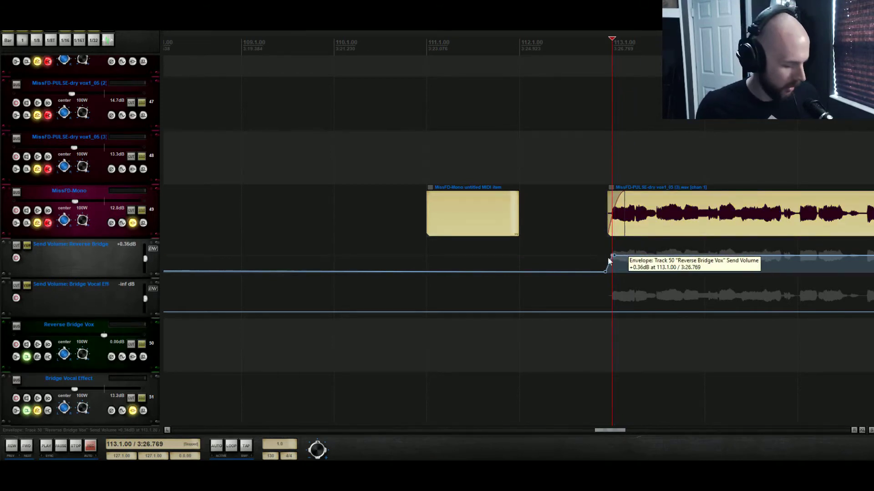
{"action": "left_click_drag", "start_coordinate": [612, 257], "coordinate": [614, 258]}
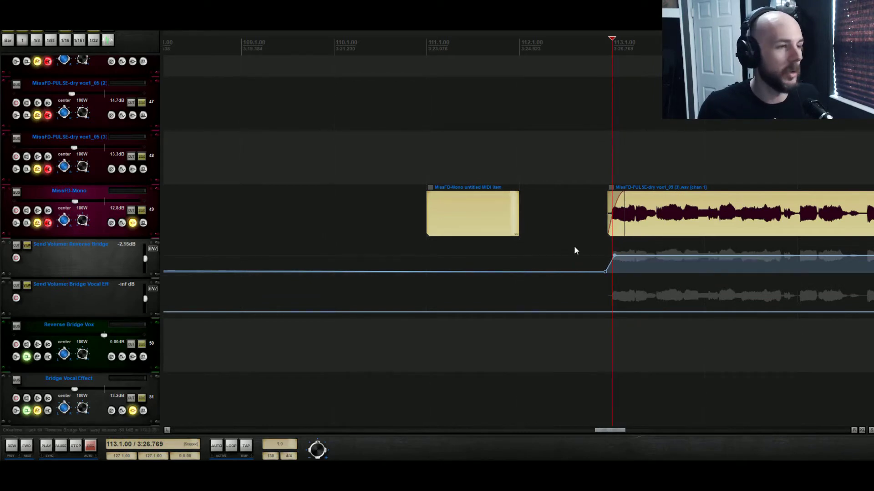
{"action": "left_click", "coordinate": [628, 256], "text": "shift"}
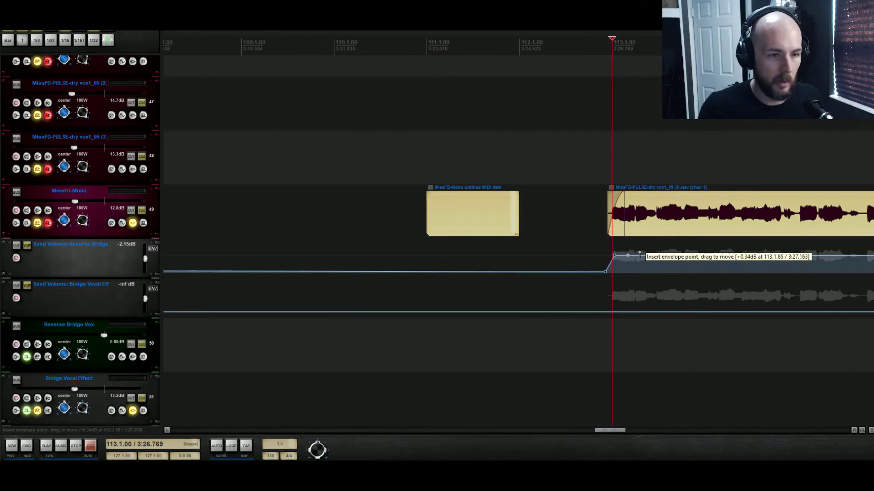
{"action": "left_click_drag", "start_coordinate": [635, 257], "coordinate": [612, 314]}
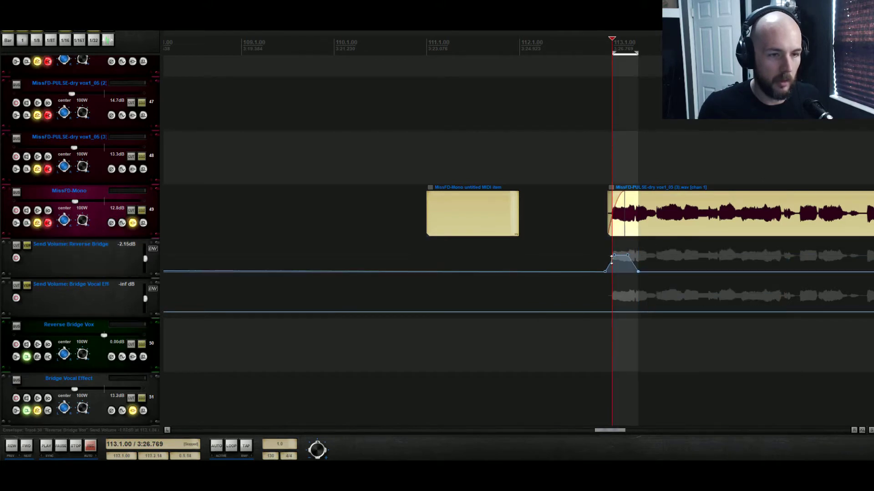
{"action": "left_click", "coordinate": [599, 254]}
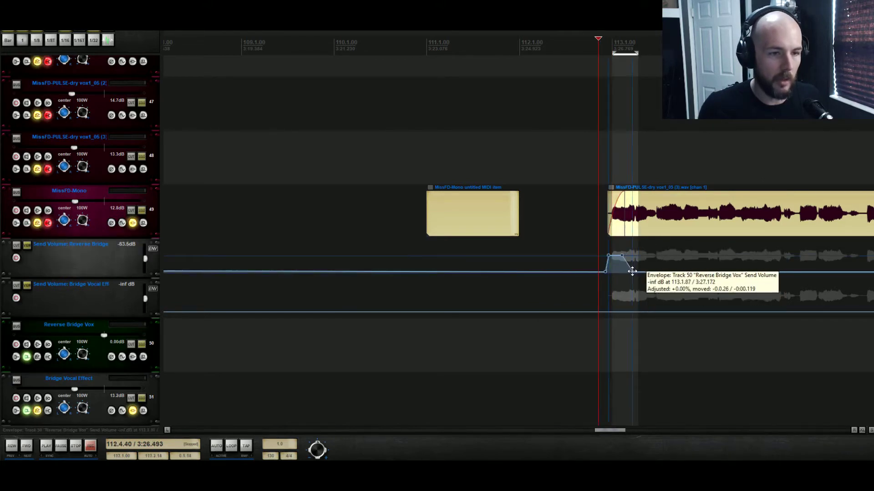
{"action": "key", "text": "ctrl+z"}
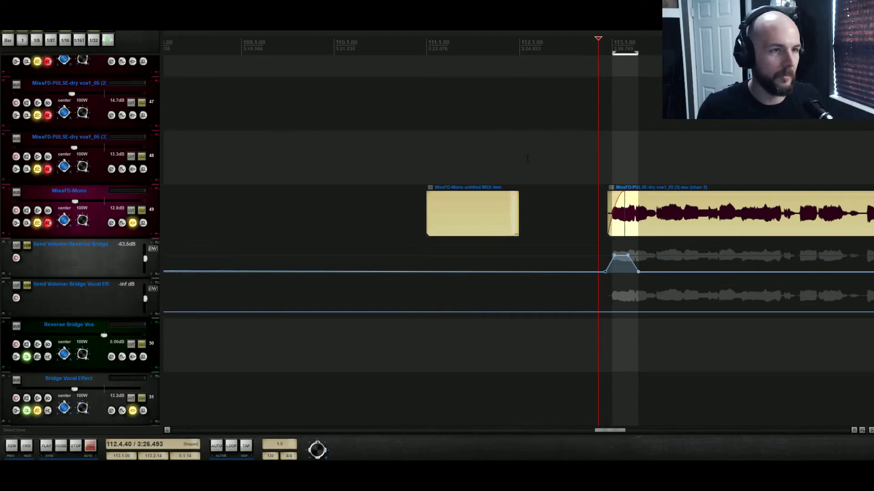
- Adjust the envelope points so the send volume swell ends shortly after the start of bar 113
{"action": "left_click", "coordinate": [527, 158]}
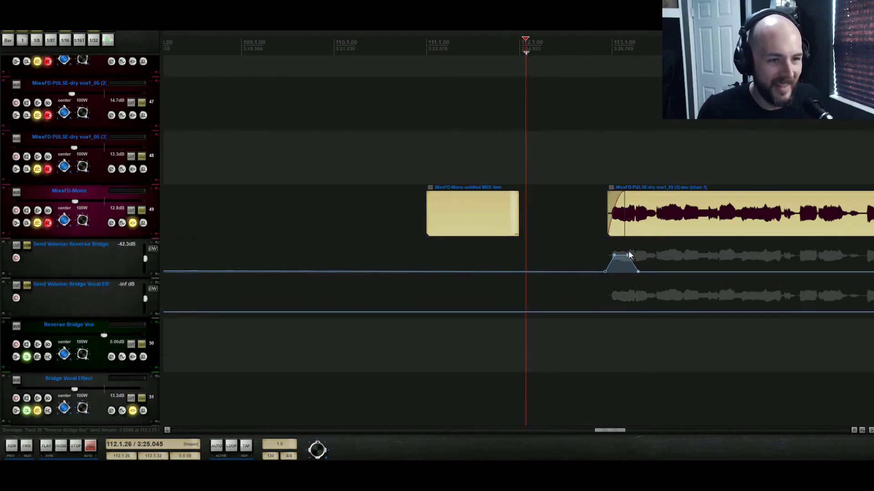
{"action": "left_click", "coordinate": [614, 254]}
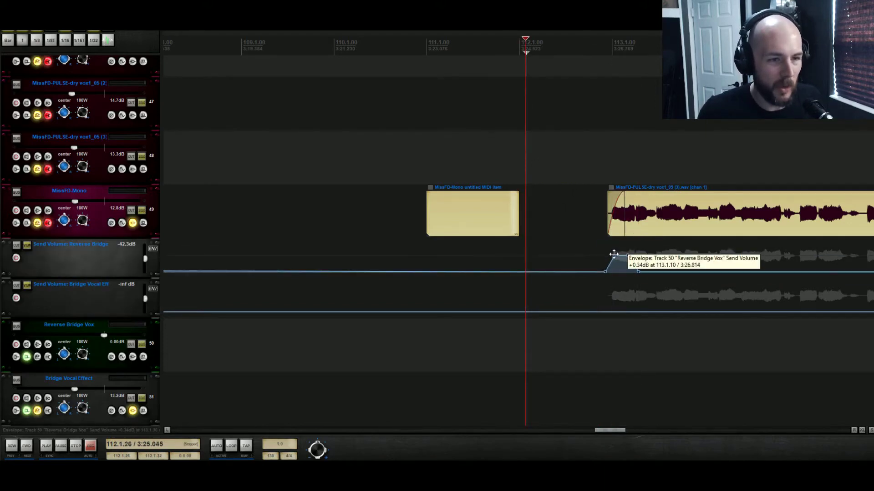
{"action": "left_click_drag", "start_coordinate": [613, 254], "coordinate": [632, 272]}
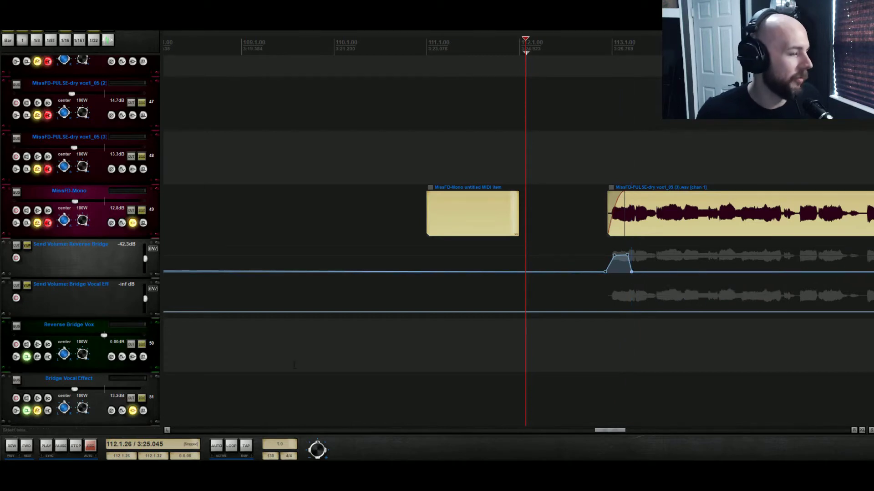
- Solo the Reverse Bridge Vox track, play back the swell, and inspect the closing envelope point
{"action": "scroll", "coordinate": [281, 389], "scroll_direction": "down", "scroll_amount": 2}
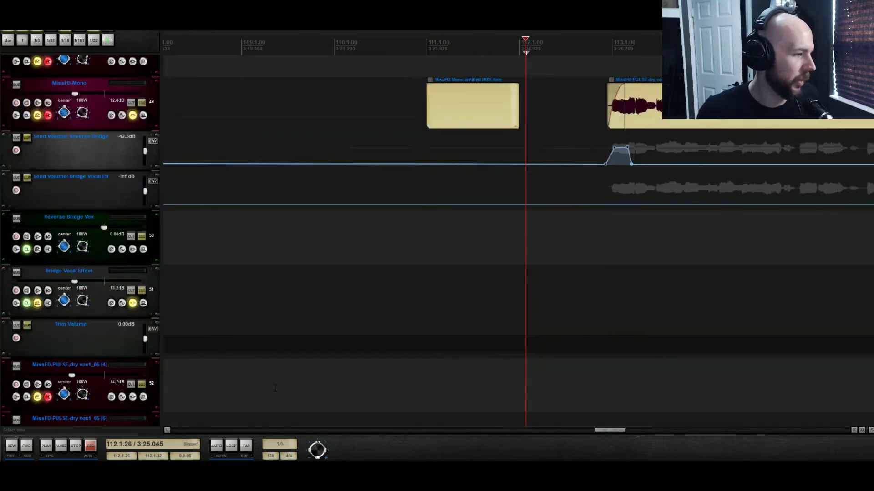
{"action": "left_click", "coordinate": [142, 236]}
{"action": "key", "text": "space"}
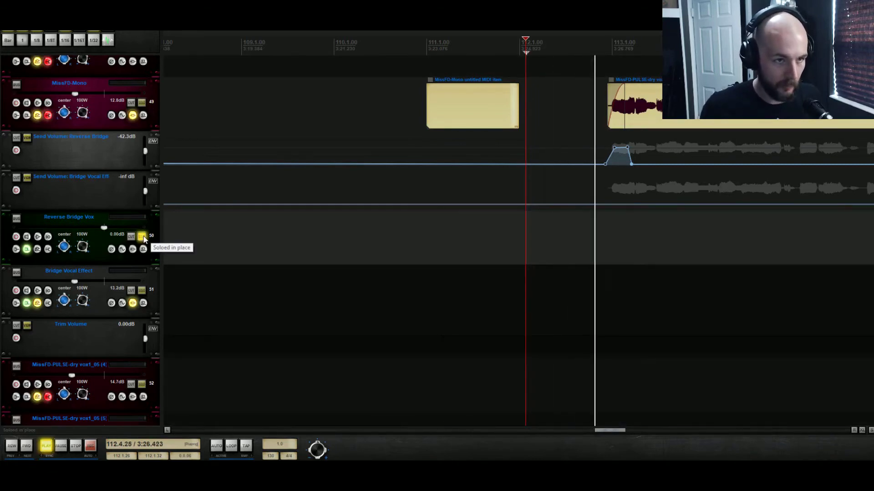
{"action": "key", "text": "space"}
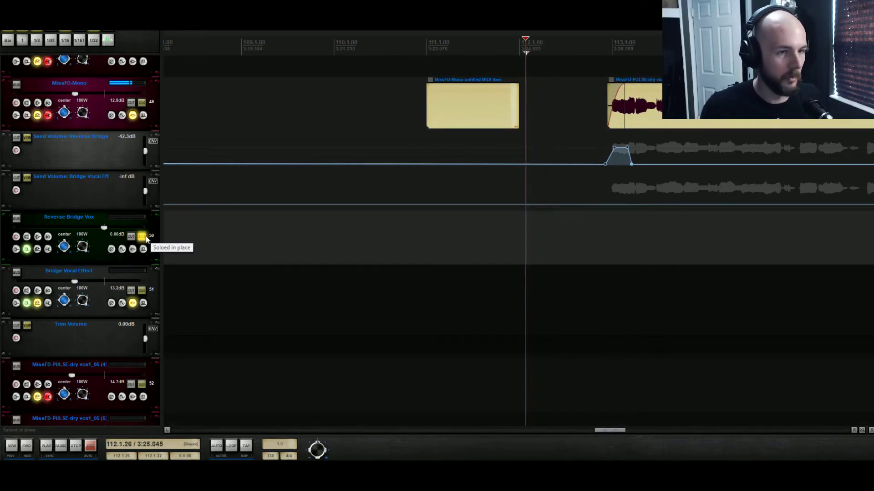
{"action": "left_click", "coordinate": [632, 168]}
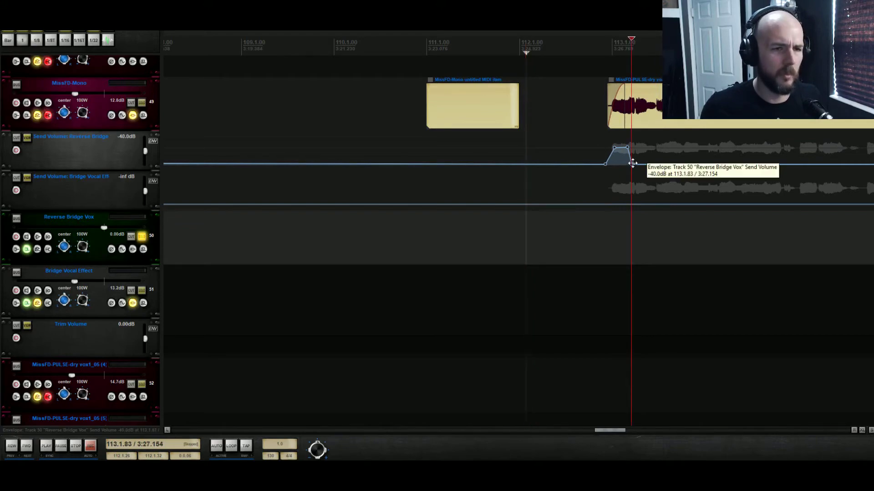
- Nudge the closing send-volume envelope point near bar 113 and play back the swell to check it
{"action": "left_click", "coordinate": [610, 139]}
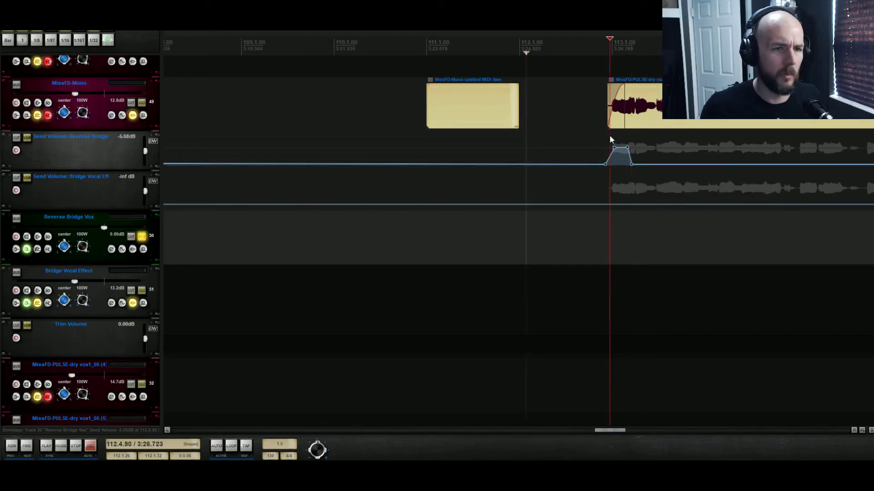
{"action": "key", "text": "space"}
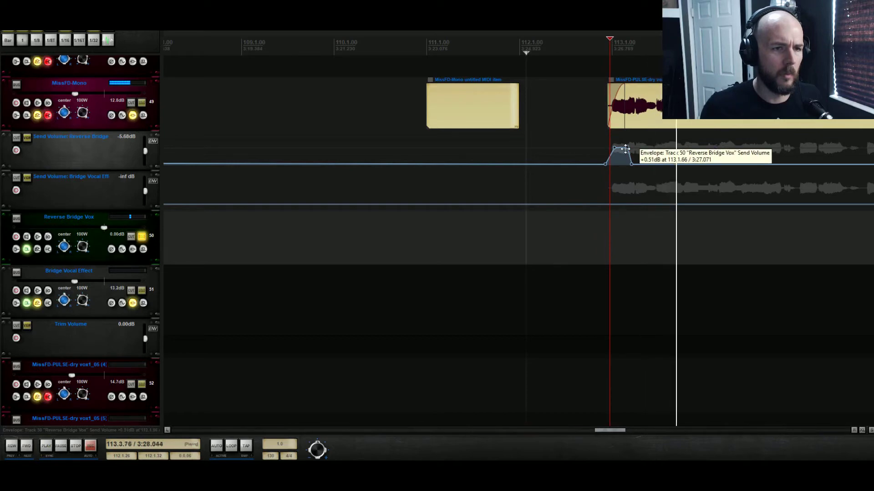
{"action": "key", "text": "space"}
{"action": "key", "text": "space"}
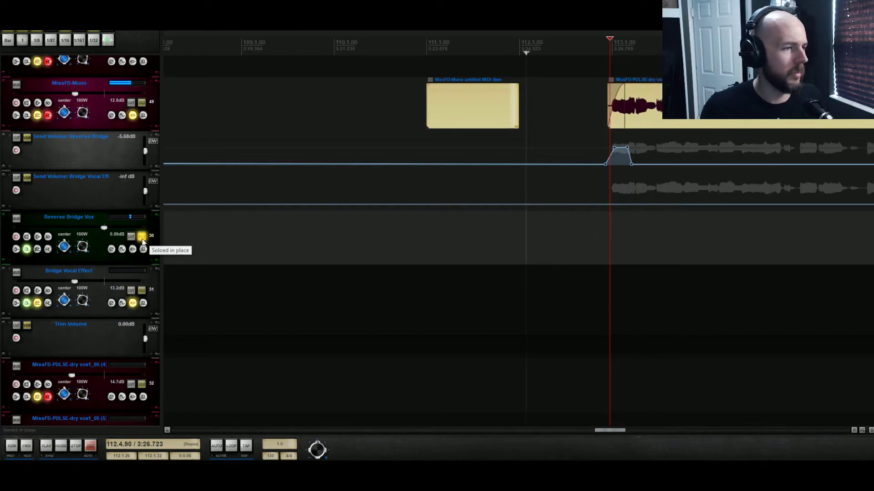
{"action": "left_click_drag", "start_coordinate": [631, 164], "coordinate": [629, 149]}
{"action": "key", "text": "space"}
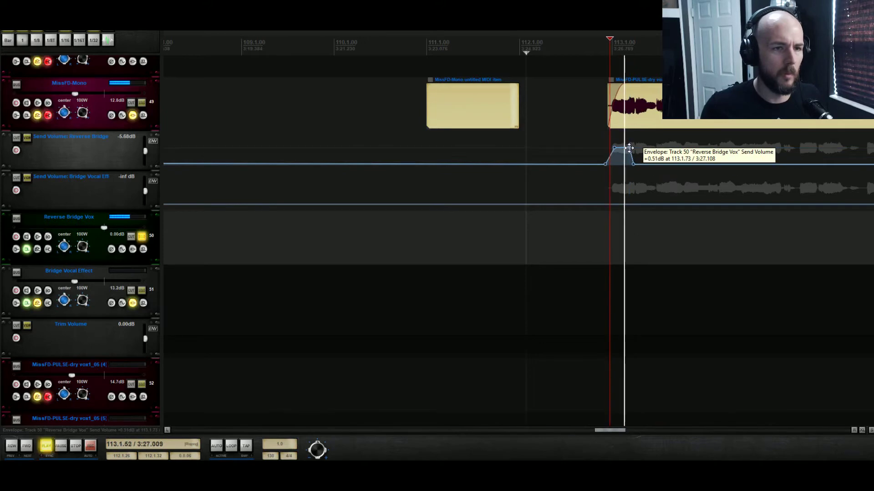
{"action": "key", "text": "space"}
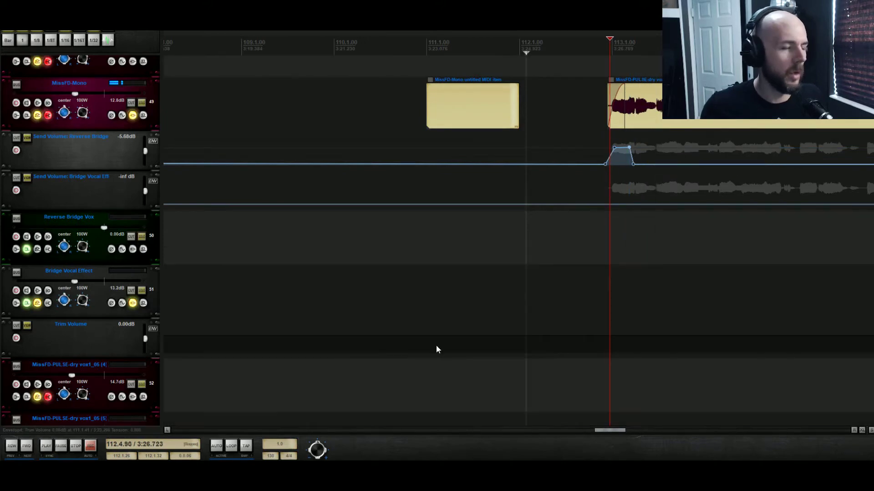
- Add the ReaVerb (Cockos) plugin to the Reverse Bridge Vox track and reposition its FX window
{"action": "left_click", "coordinate": [132, 249]}
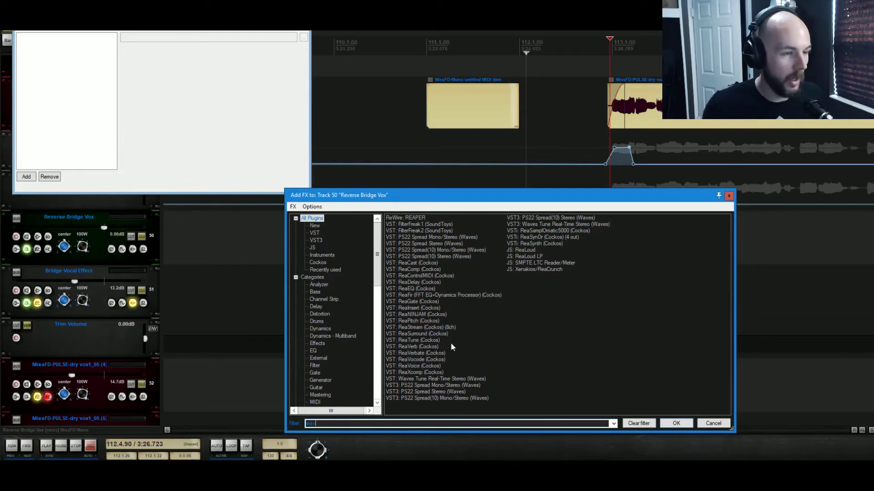
{"action": "type", "text": "v"}
{"action": "left_click", "coordinate": [416, 218]}
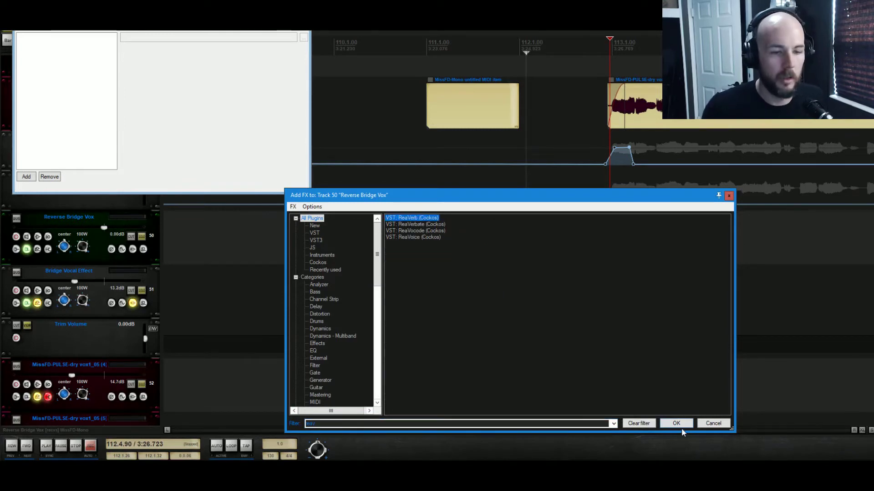
{"action": "left_click", "coordinate": [682, 426]}
{"action": "left_click_drag", "start_coordinate": [238, 19], "coordinate": [398, 69]}
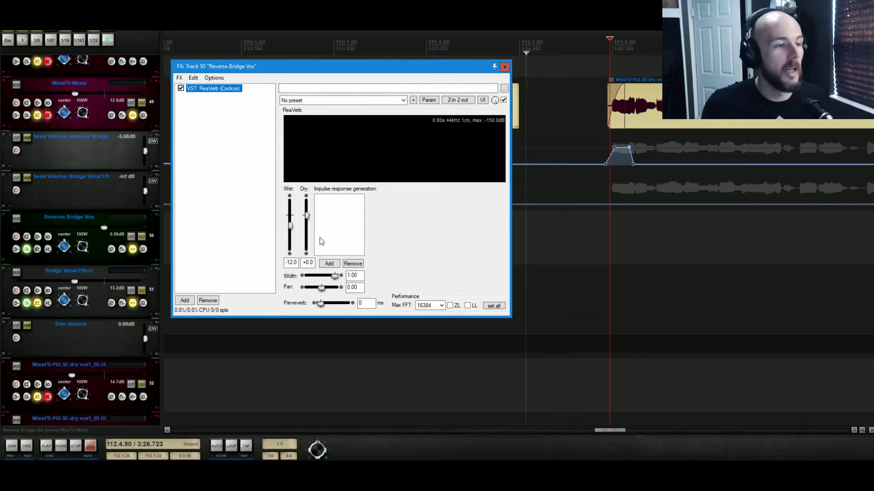
- Add a Reverb Generator to ReaVerb's impulse response generation and preview it with the track soloed
{"action": "left_click", "coordinate": [329, 267]}
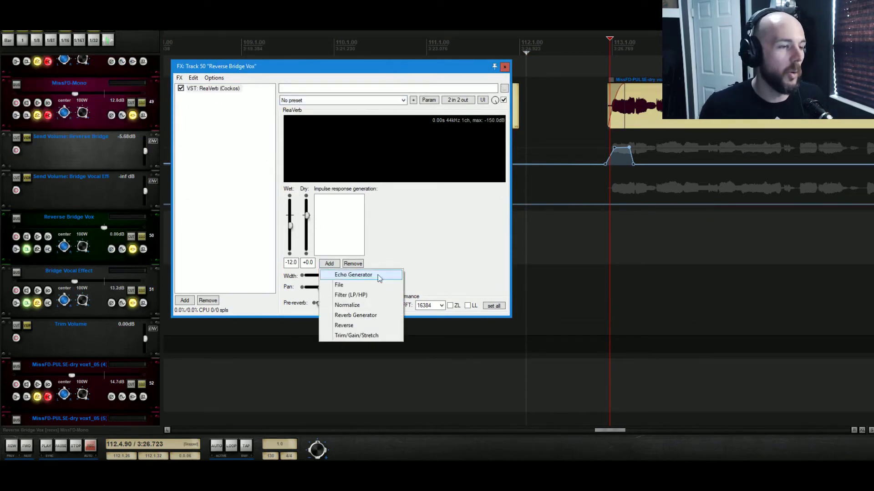
{"action": "left_click", "coordinate": [390, 316]}
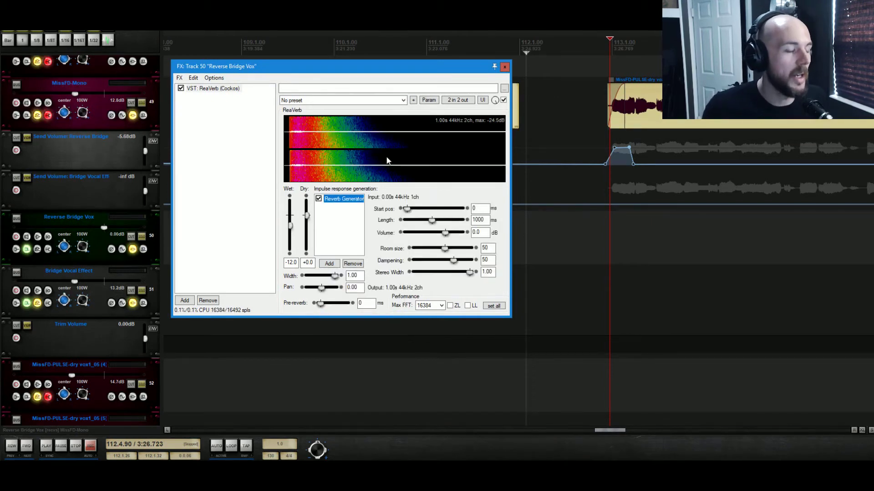
{"action": "key", "text": "space"}
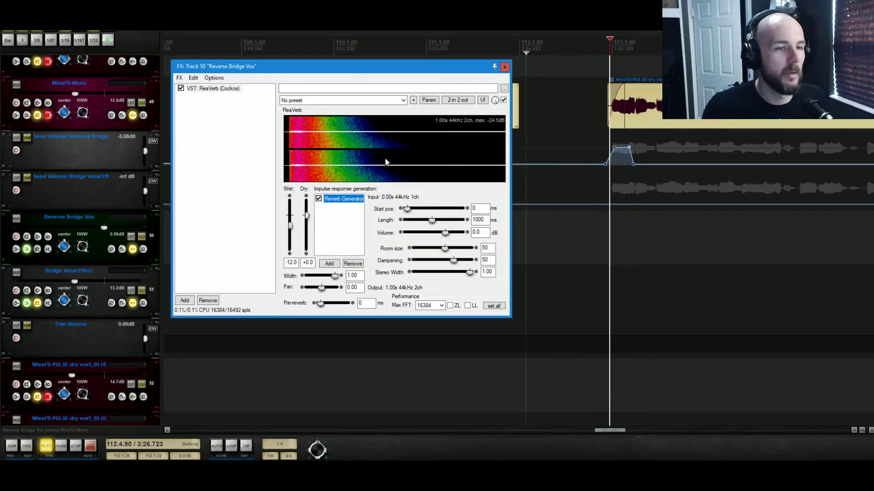
{"action": "left_click", "coordinate": [142, 237]}
{"action": "key", "text": "space"}
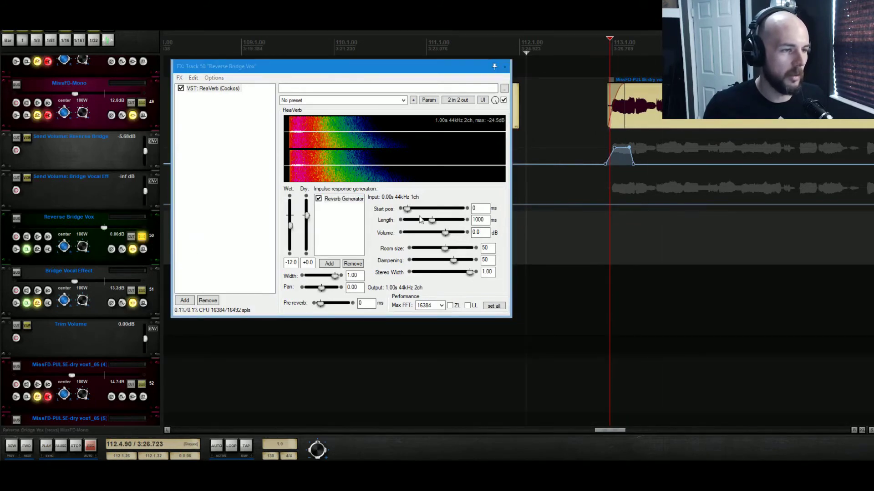
- Raise the Reverb Generator's room size to 87 and preview the result
{"action": "left_click_drag", "start_coordinate": [447, 248], "coordinate": [465, 252]}
{"action": "key", "text": "space"}
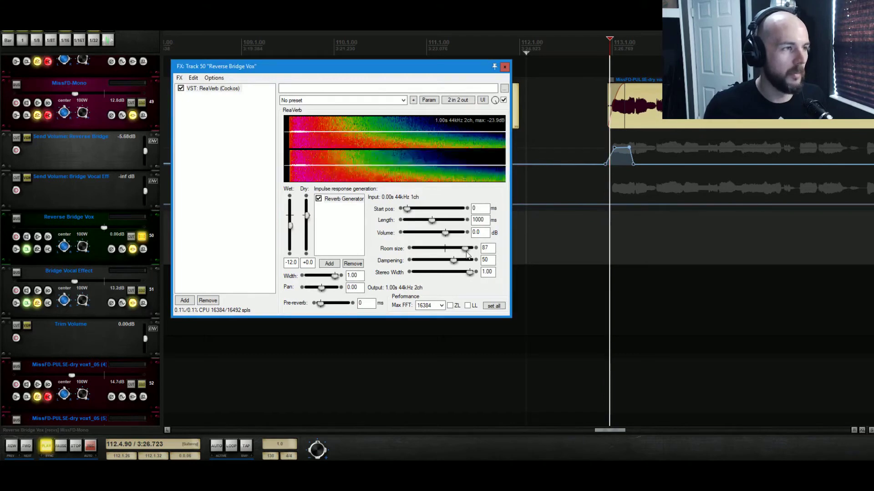
{"action": "key", "text": "space"}
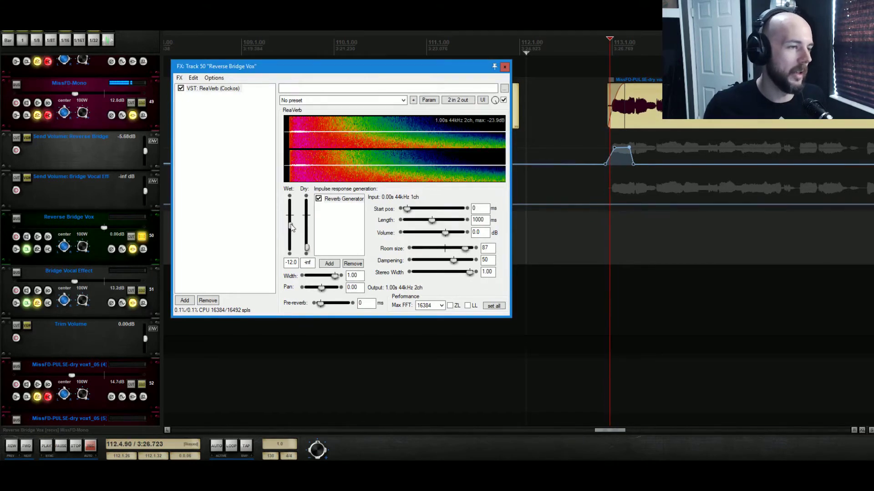
- Increase the room size to 94 and play back the passage to audition the reverb
{"action": "key", "text": "space"}
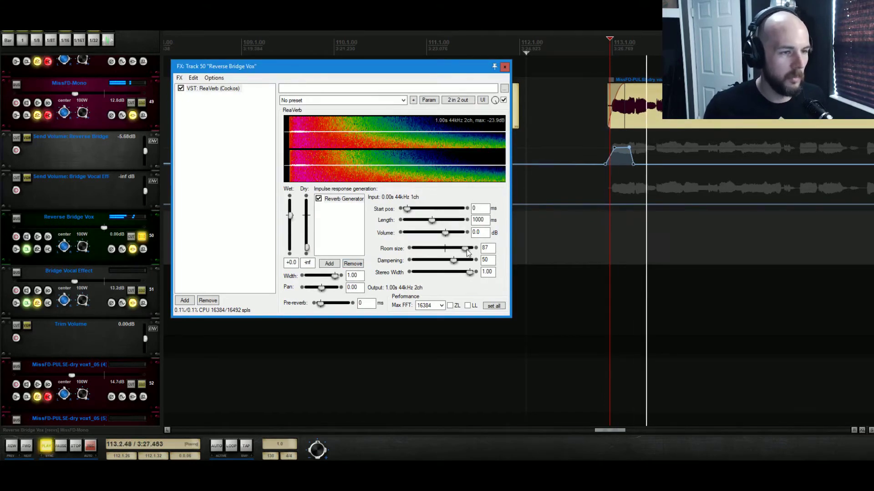
{"action": "key", "text": "space"}
{"action": "left_click_drag", "start_coordinate": [468, 253], "coordinate": [470, 254]}
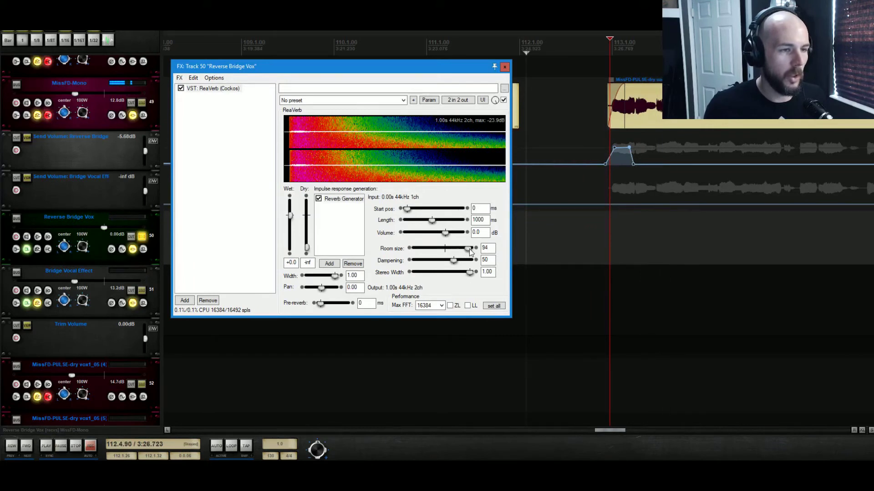
{"action": "key", "text": "space"}
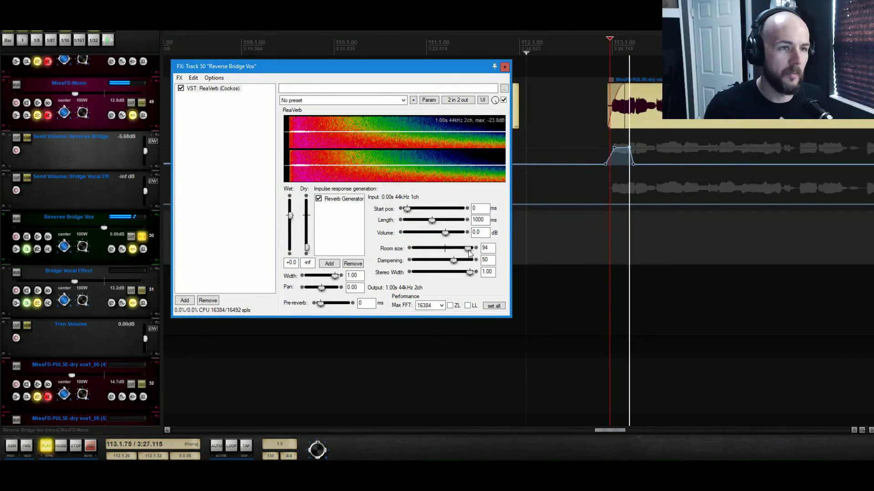
{"action": "key", "text": "space"}
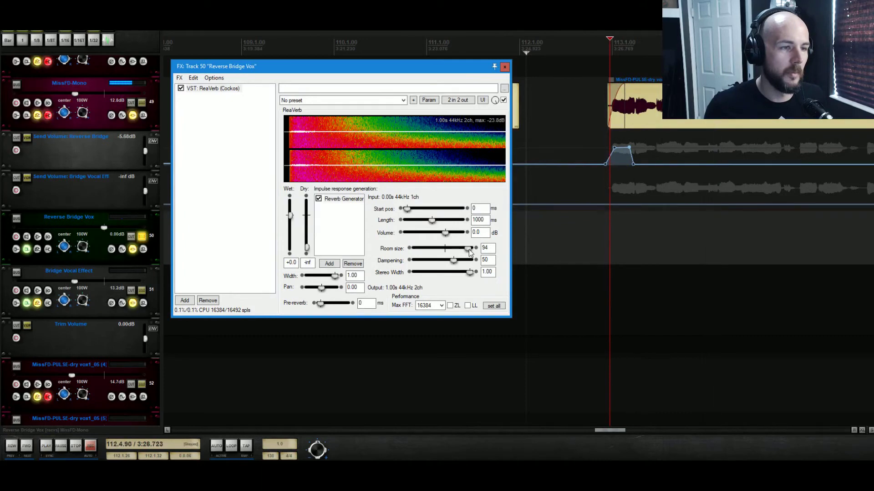
{"action": "key", "text": "space"}
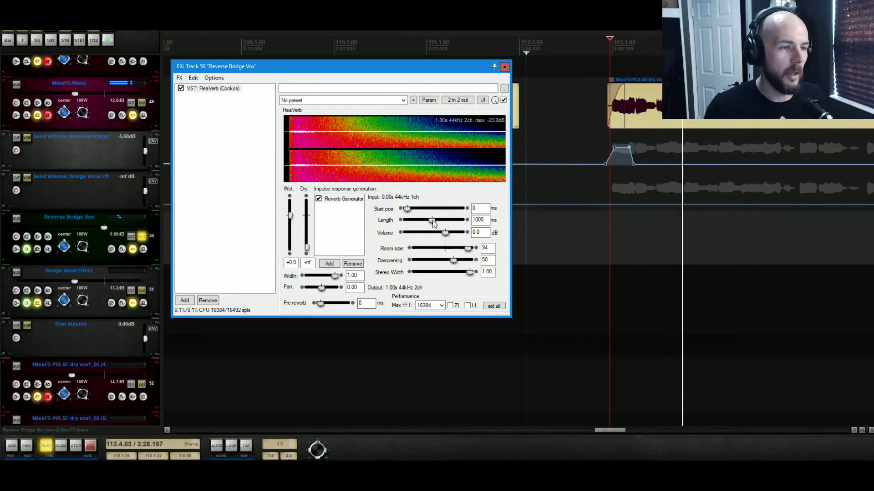
{"action": "key", "text": "space"}
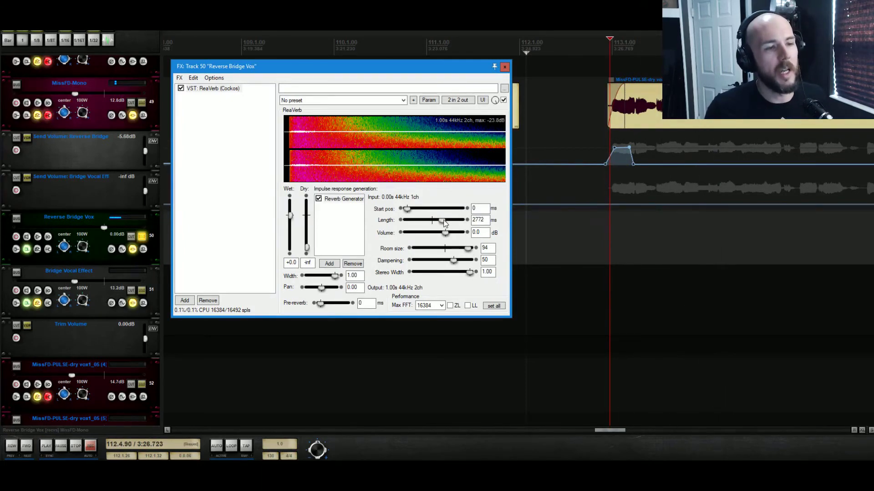
{"action": "key", "text": "space"}
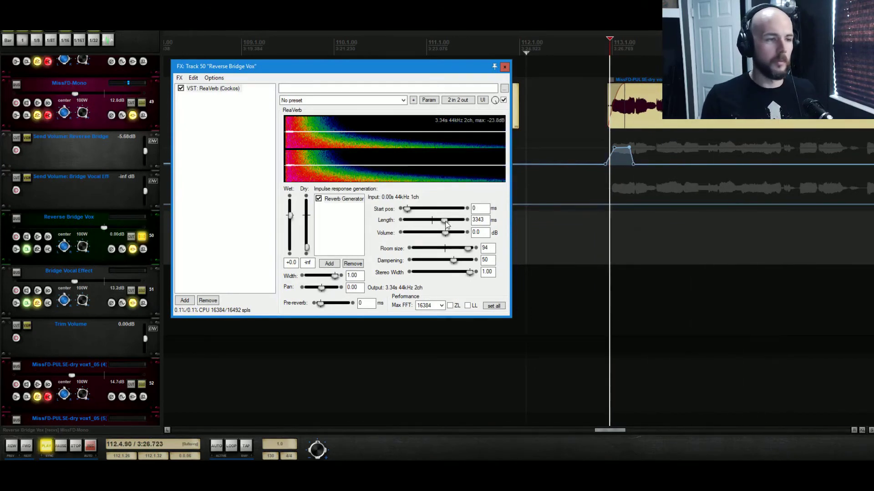
- Set the Reverb Generator's dampening to 5 and its length to 4000 ms
{"action": "left_click_drag", "start_coordinate": [445, 220], "coordinate": [446, 220]}
{"action": "left_click_drag", "start_coordinate": [453, 260], "coordinate": [427, 260]}
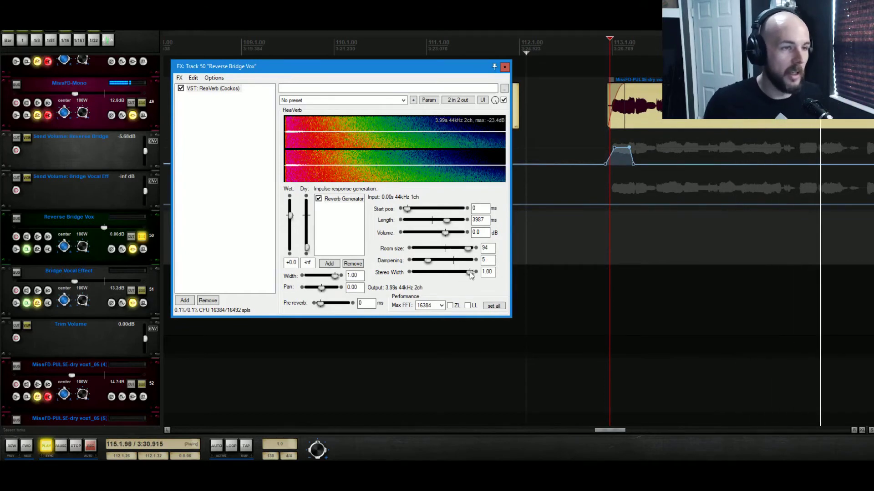
{"action": "left_click_drag", "start_coordinate": [447, 220], "coordinate": [451, 224]}
{"action": "key", "text": "space"}
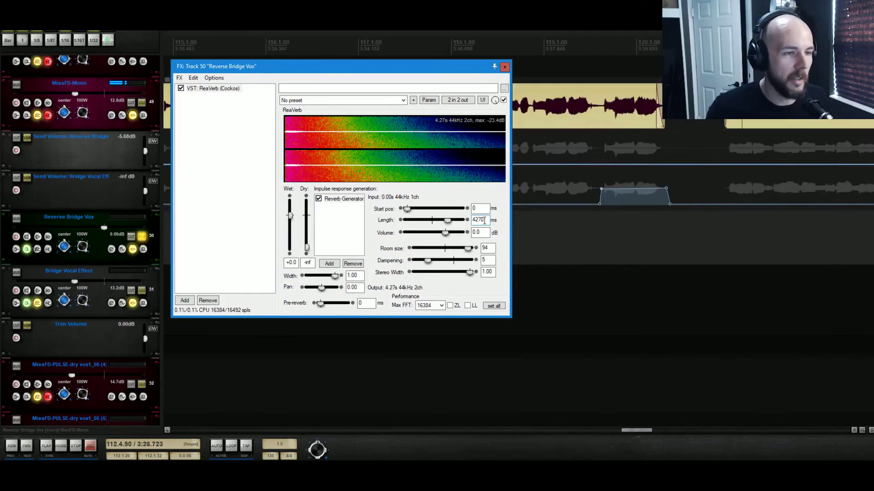
{"action": "type", "text": "5000"}
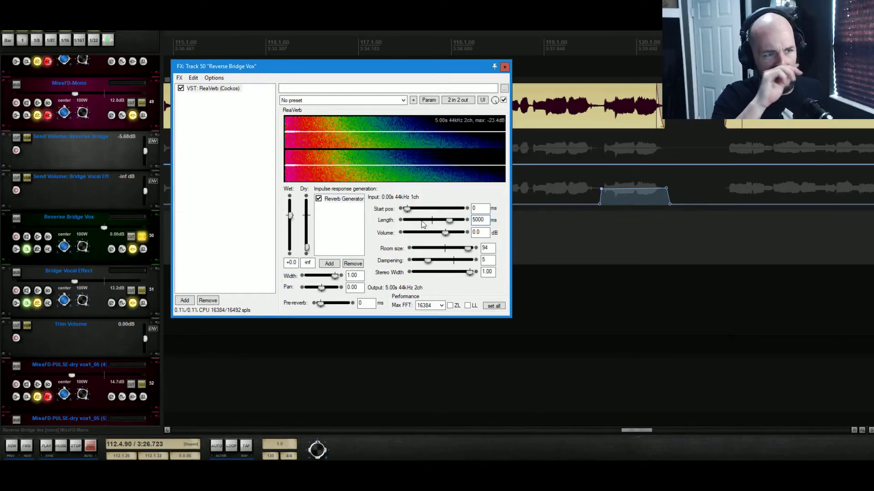
{"action": "key", "text": "space"}
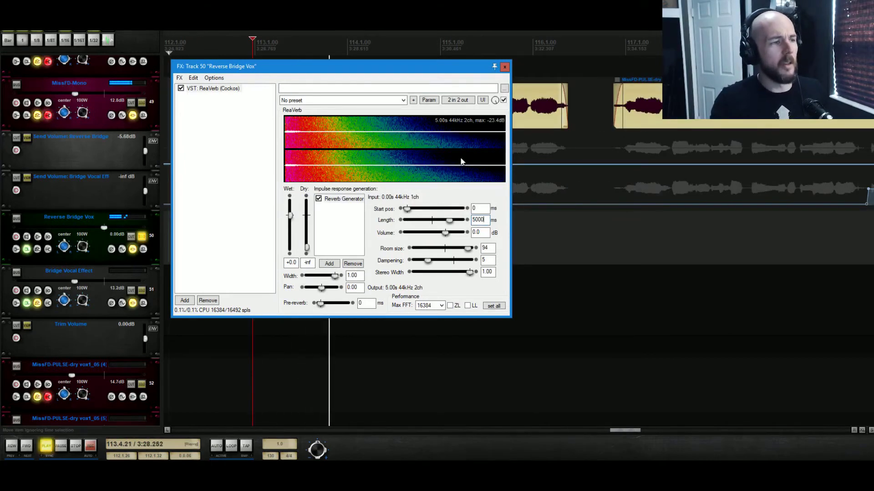
{"action": "key", "text": "Left"}
{"action": "key", "text": "Left"}
{"action": "key", "text": "Left"}
{"action": "key", "text": "BackSpace"}
{"action": "type", "text": "4"}
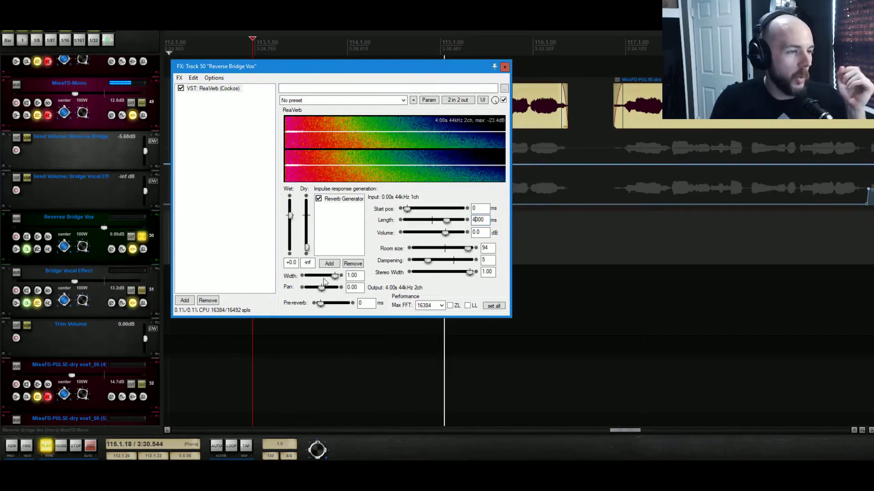
- Add a Reverse stage to the impulse response generation chain and preview the reversed reverb
{"action": "left_click", "coordinate": [329, 263]}
{"action": "left_click", "coordinate": [364, 325]}
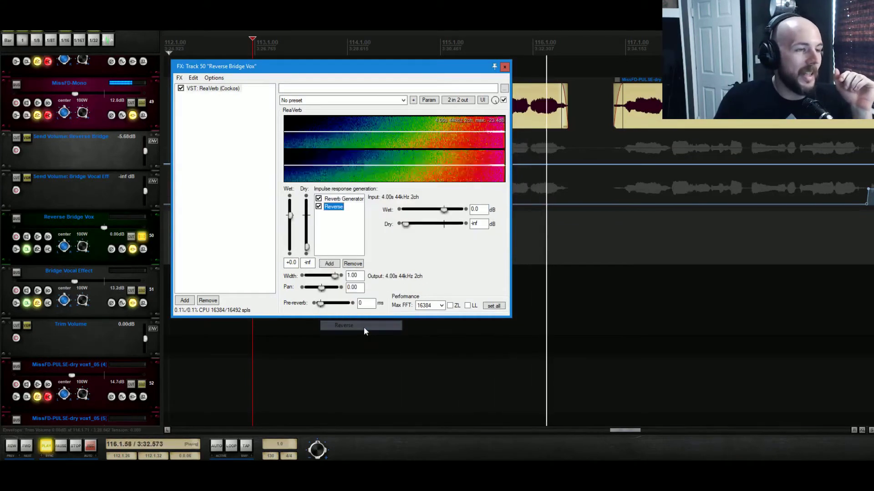
{"action": "key", "text": "space"}
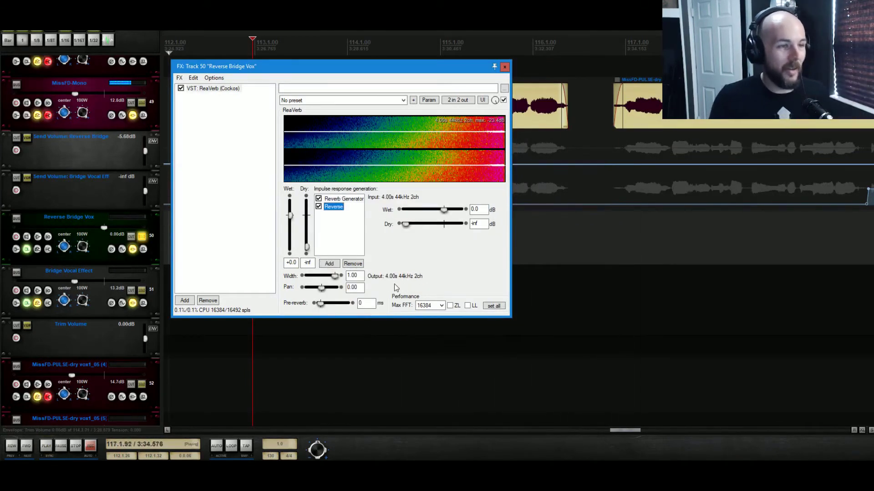
{"action": "key", "text": "space"}
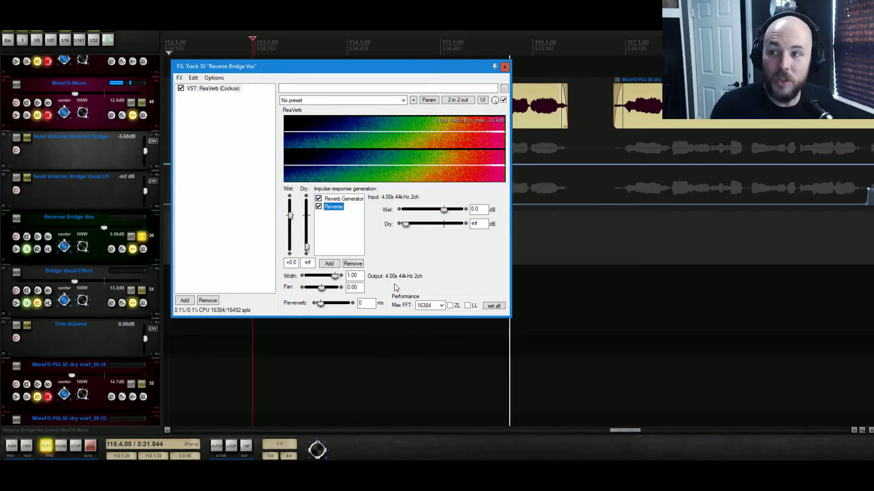
{"action": "key", "text": "space"}
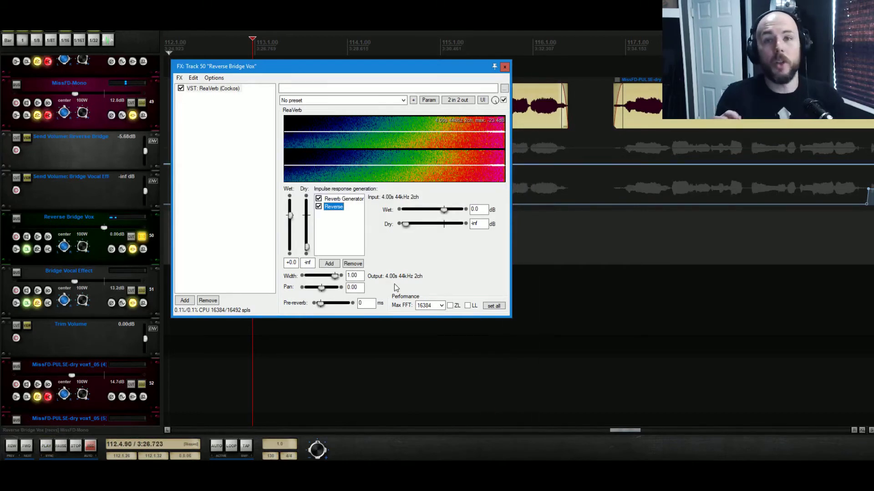
- Save the ReaVerb settings as a preset named "Reverse Vox FX Ashes of Stars"
{"action": "left_click", "coordinate": [319, 207]}
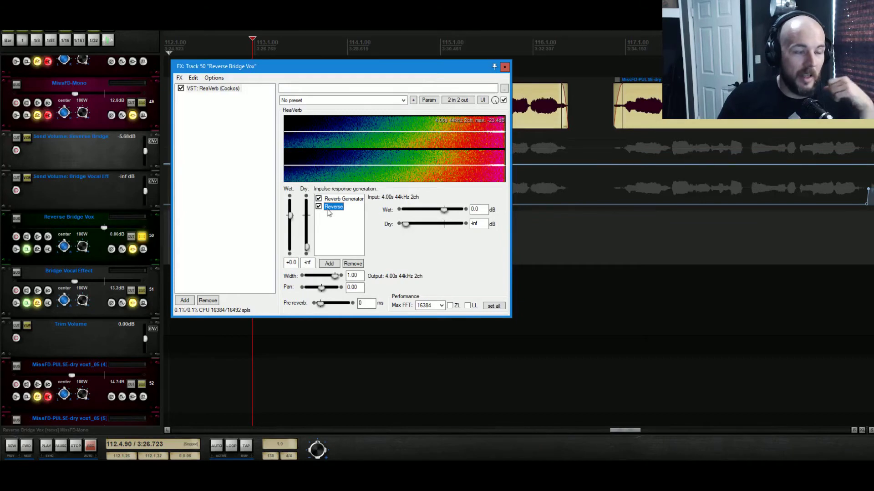
{"action": "left_click", "coordinate": [412, 100]}
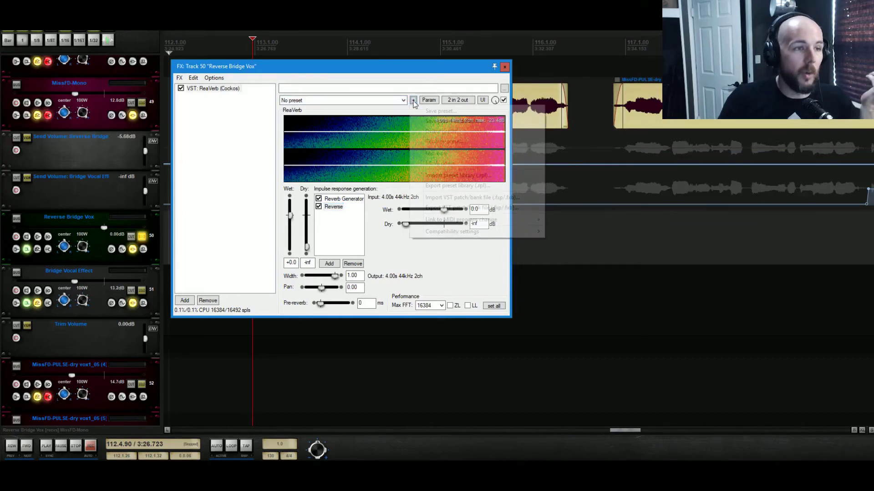
{"action": "left_click", "coordinate": [433, 111]}
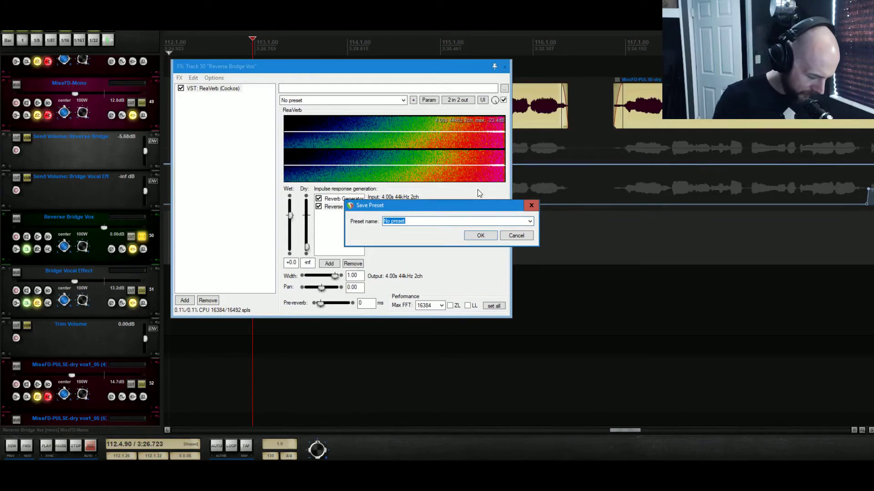
{"action": "type", "text": "Reverse Vox"}
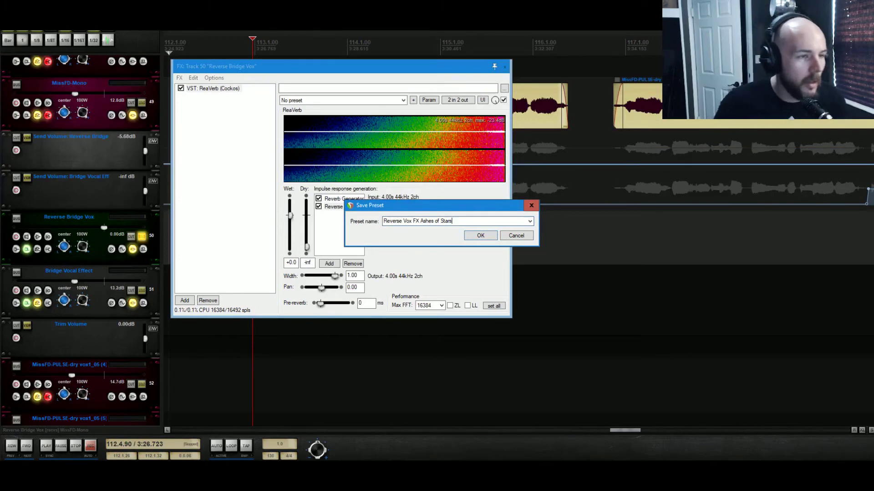
{"action": "key", "text": "Return"}
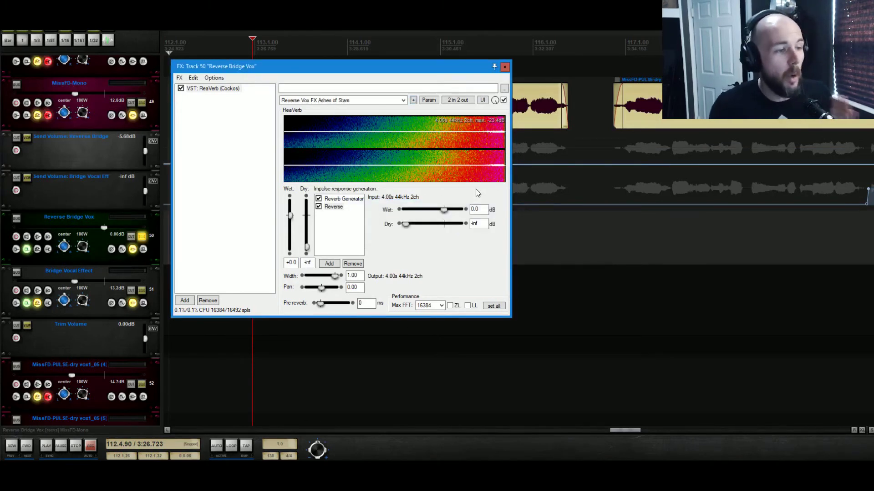
- Close the ReaVerb window and freeze the Reverse Bridge Vox track to stereo
{"action": "left_click", "coordinate": [505, 68]}
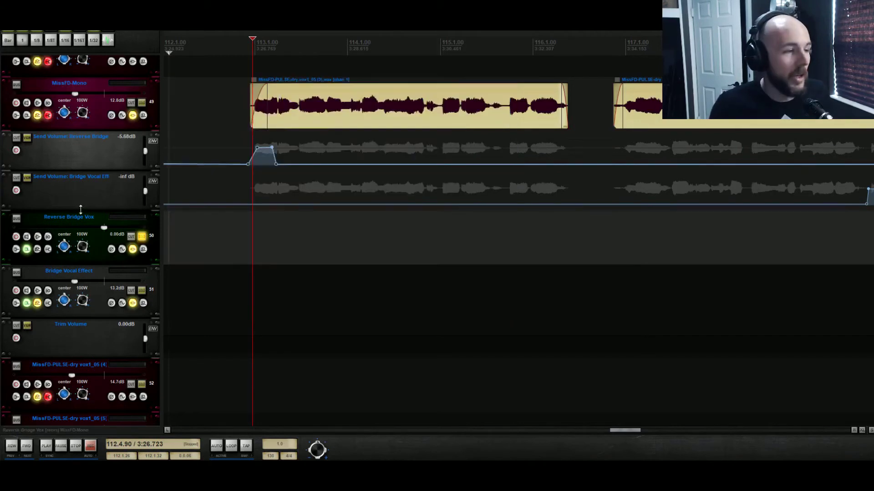
{"action": "right_click", "coordinate": [105, 245]}
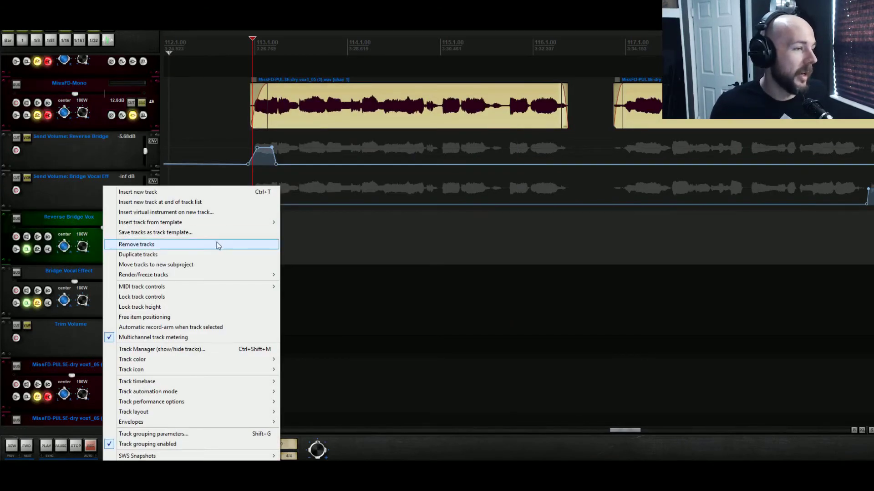
{"action": "mouse_move", "coordinate": [212, 275]}
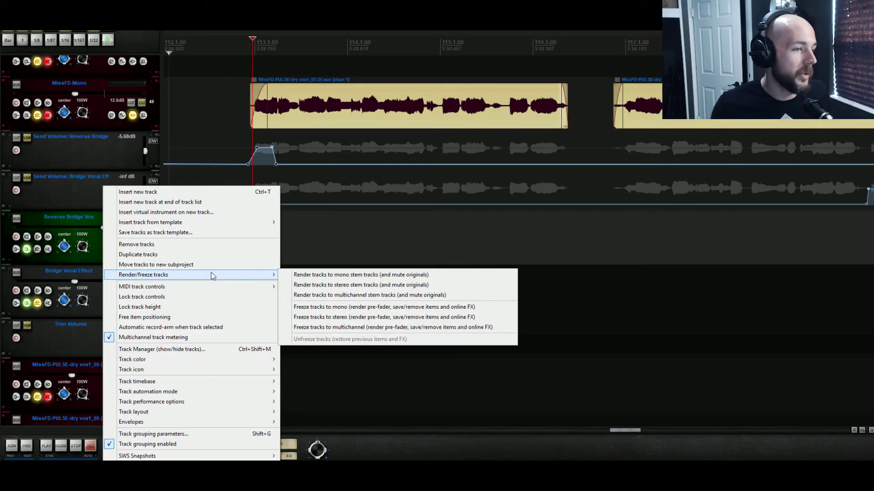
{"action": "left_click", "coordinate": [427, 317]}
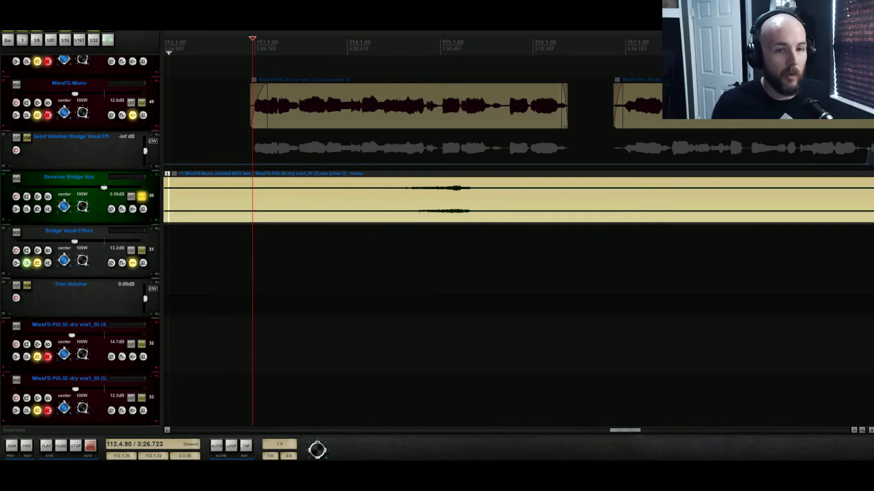
- Split the frozen item at the playhead and delete the portion after the split
{"action": "left_click", "coordinate": [493, 196]}
{"action": "key", "text": "s"}
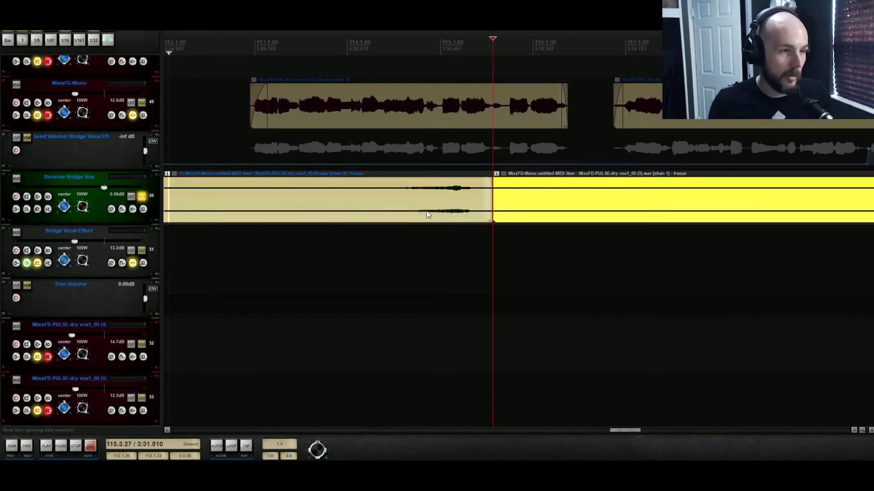
{"action": "key", "text": "Delete"}
{"action": "left_click", "coordinate": [219, 201]}
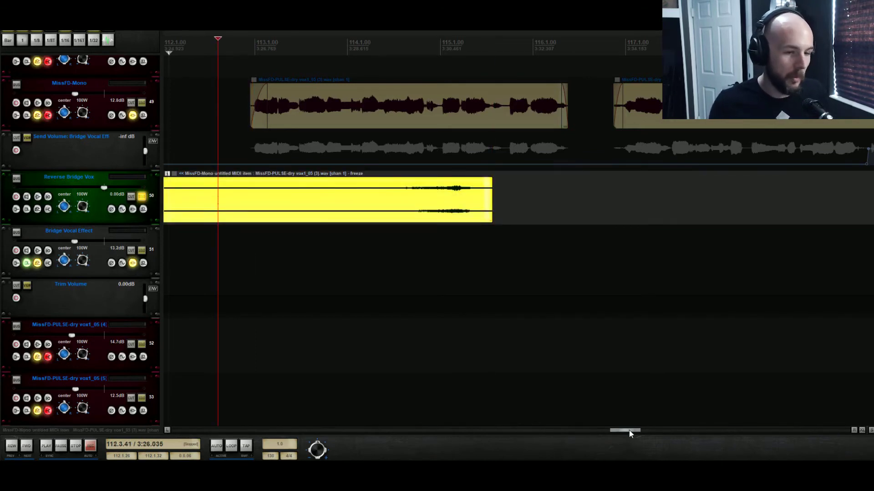
- Move the remaining frozen item earlier so its reversed swell leads into the vocal phrase
{"action": "left_click_drag", "start_coordinate": [629, 430], "coordinate": [618, 431]}
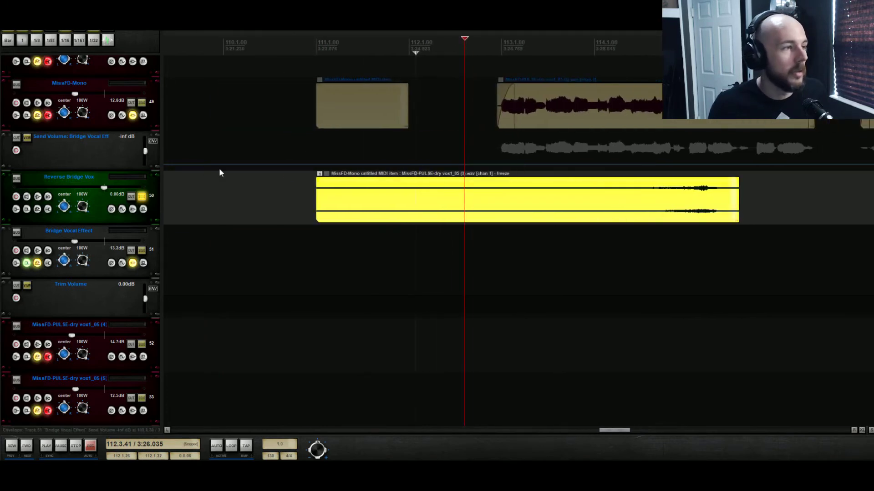
{"action": "left_click", "coordinate": [143, 104]}
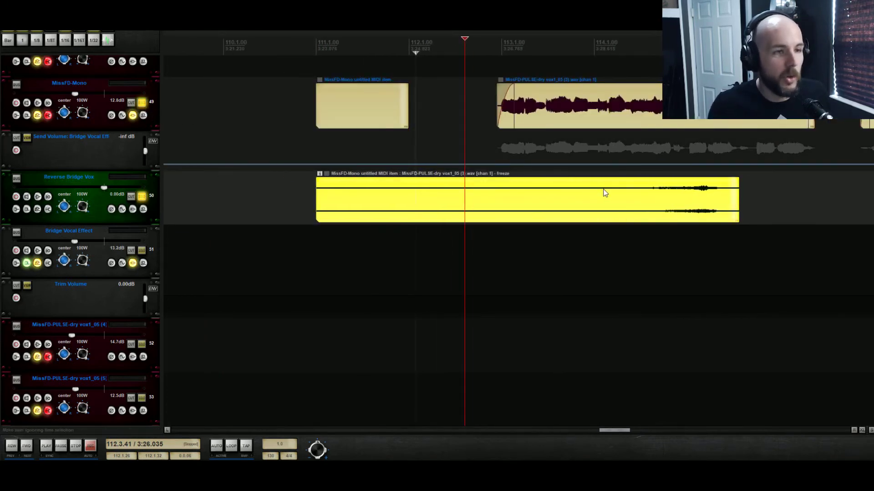
{"action": "left_click_drag", "start_coordinate": [708, 201], "coordinate": [512, 191]}
{"action": "right_click", "coordinate": [512, 190]}
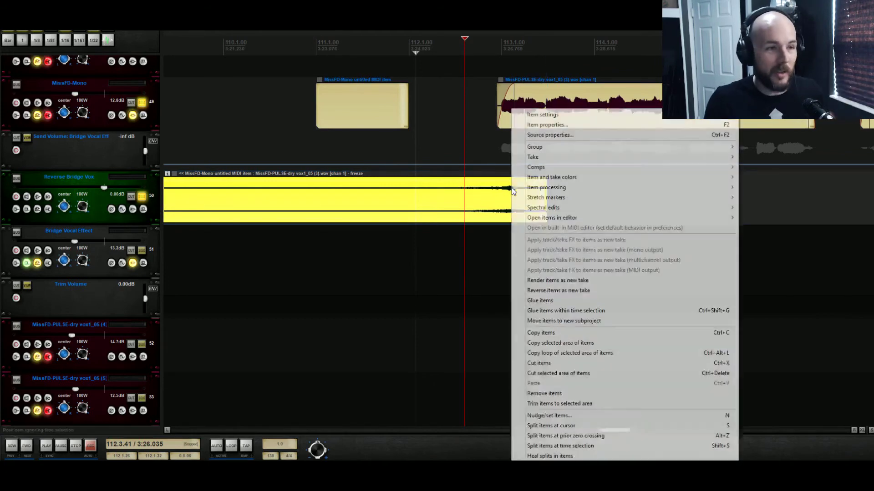
{"action": "left_click", "coordinate": [488, 192]}
- Nudge the frozen item's position in small steps while playing back the transition into the vocal
{"action": "key", "text": "space"}
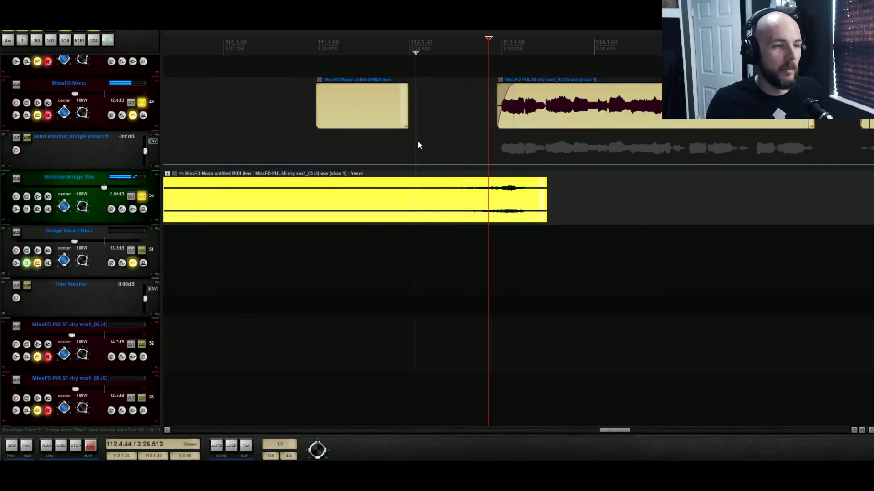
{"action": "left_click", "coordinate": [419, 145]}
{"action": "key", "text": "space"}
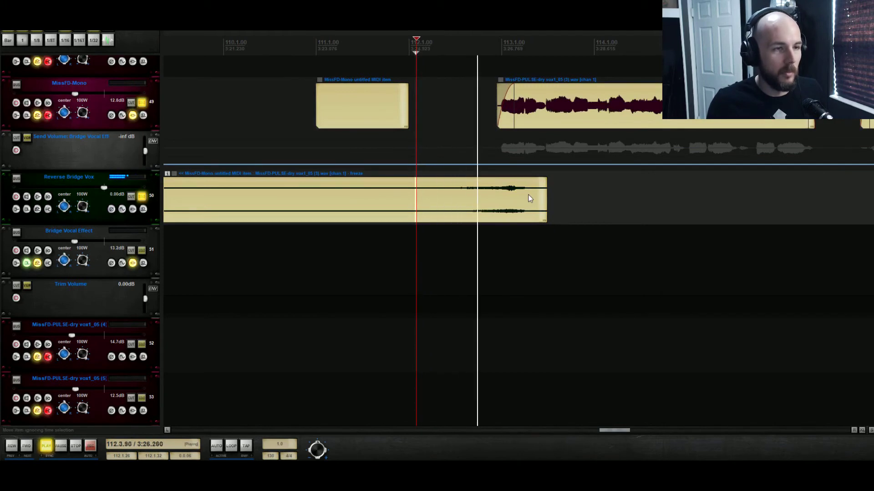
{"action": "left_click_drag", "start_coordinate": [527, 198], "coordinate": [471, 206]}
{"action": "key", "text": "ctrl+z"}
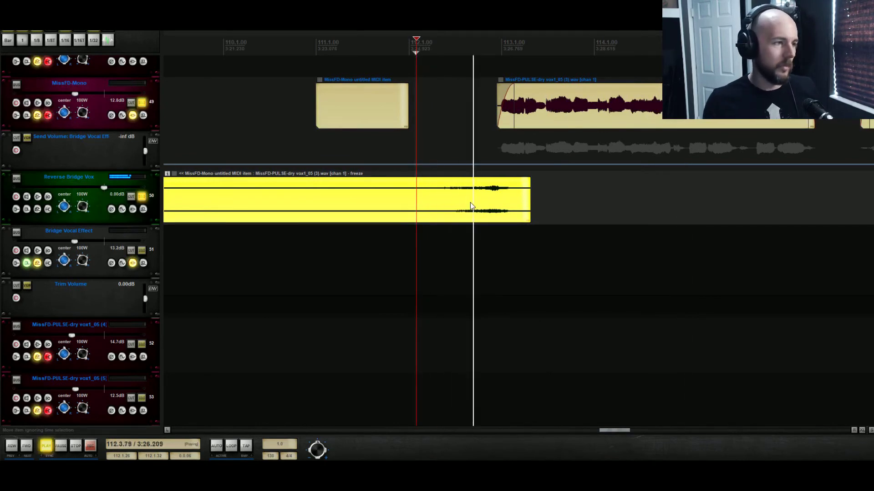
{"action": "left_click_drag", "start_coordinate": [471, 207], "coordinate": [479, 207]}
{"action": "key", "text": "space"}
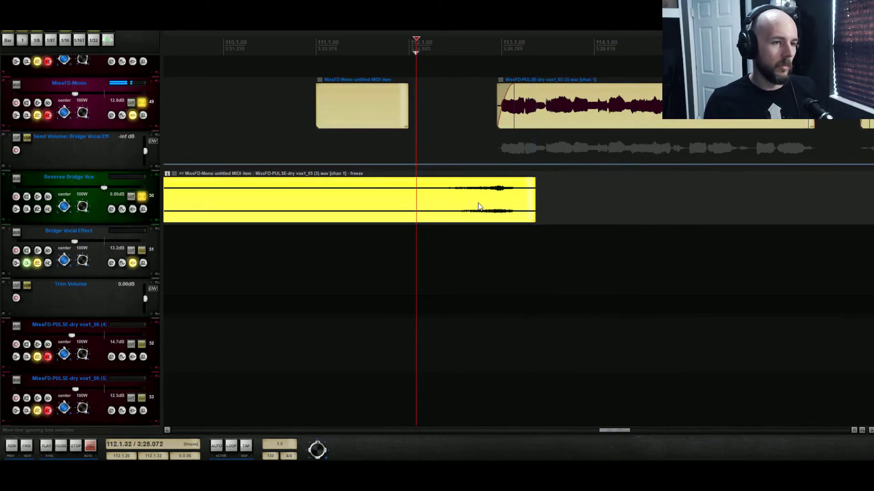
{"action": "key", "text": "space"}
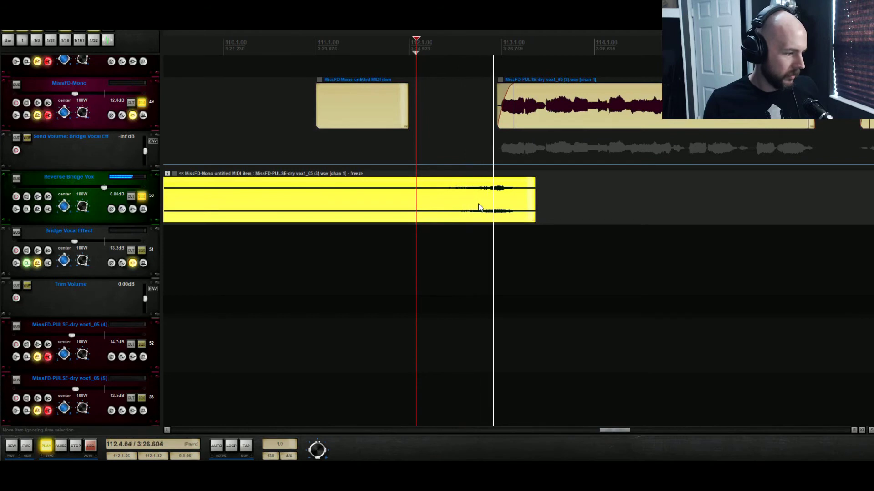
{"action": "left_click_drag", "start_coordinate": [479, 207], "coordinate": [484, 207]}
{"action": "key", "text": "space"}
{"action": "key", "text": "space"}
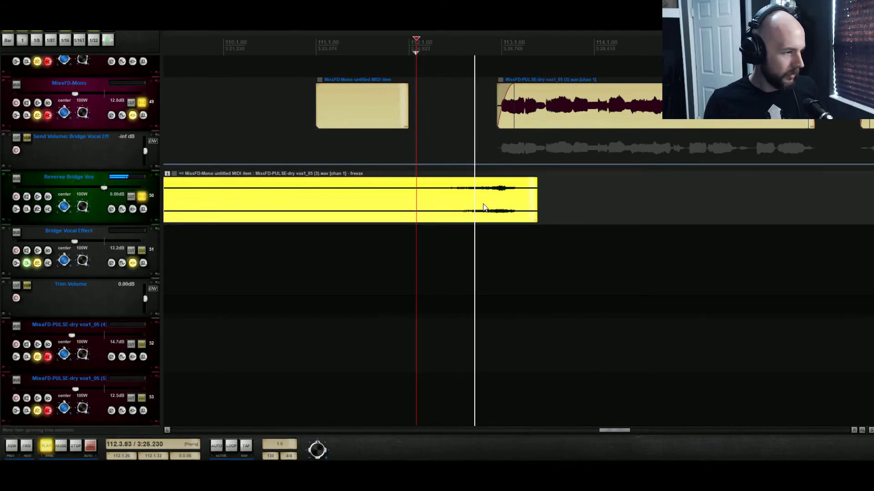
{"action": "key", "text": "space"}
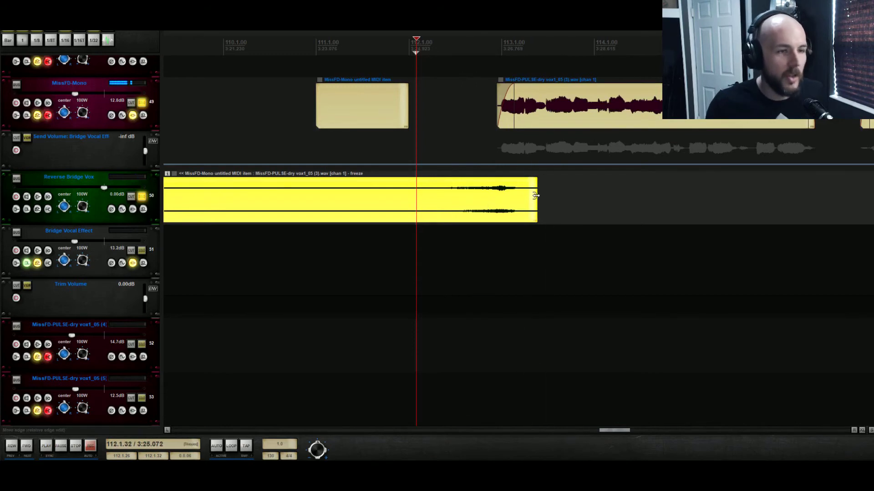
- Trim the frozen item's end with a fade-out so it stops before the vocal, and audition it
{"action": "left_click_drag", "start_coordinate": [535, 198], "coordinate": [501, 181]}
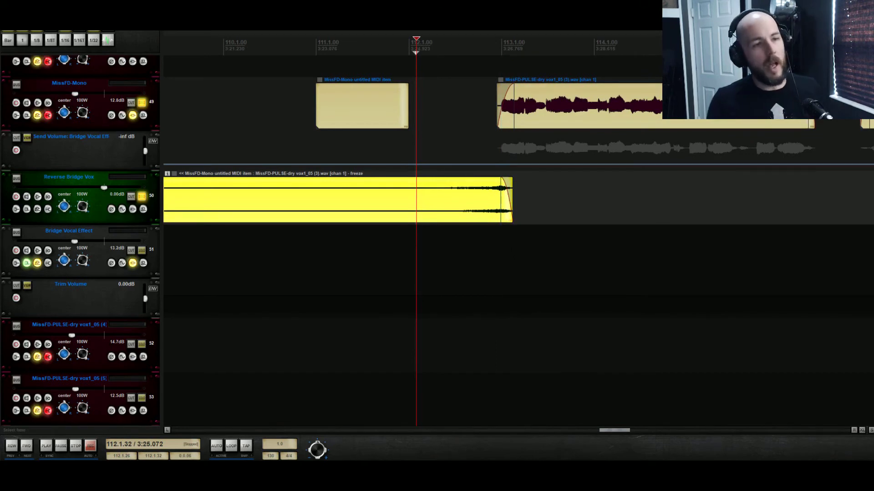
{"action": "key", "text": "space"}
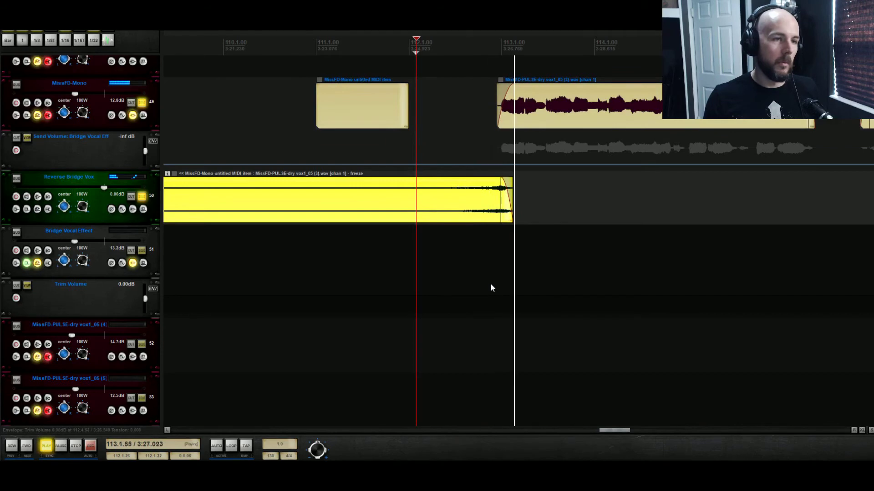
{"action": "left_click_drag", "start_coordinate": [499, 199], "coordinate": [492, 200]}
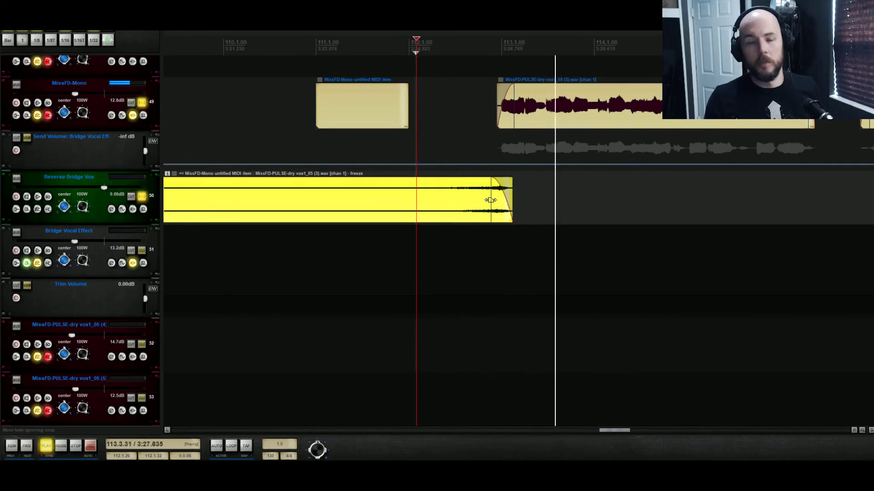
{"action": "key", "text": "space"}
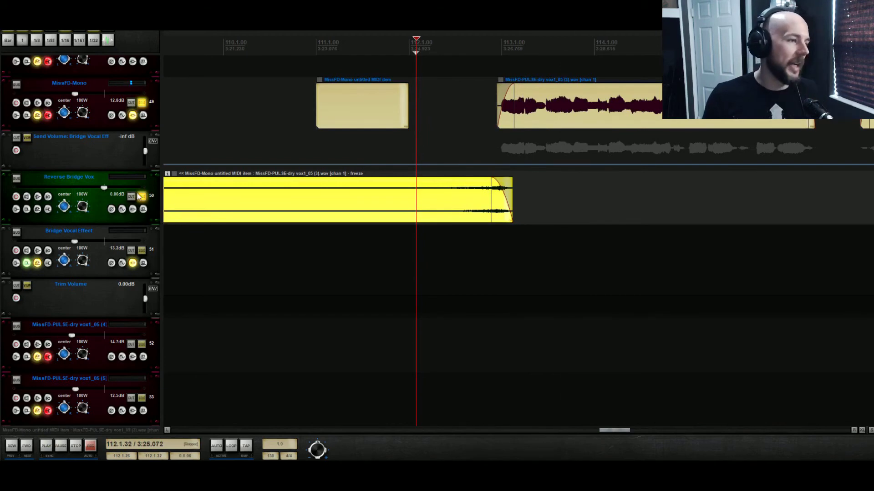
- Add a send from Reverse Bridge Vox to the Vocal Reverb track and raise its send level
{"action": "left_click", "coordinate": [39, 210]}
{"action": "left_click", "coordinate": [205, 248]}
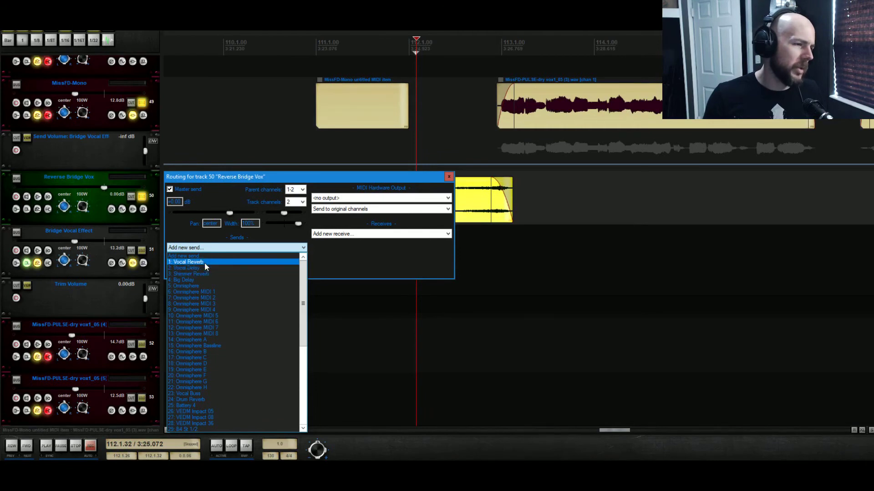
{"action": "left_click", "coordinate": [204, 263]}
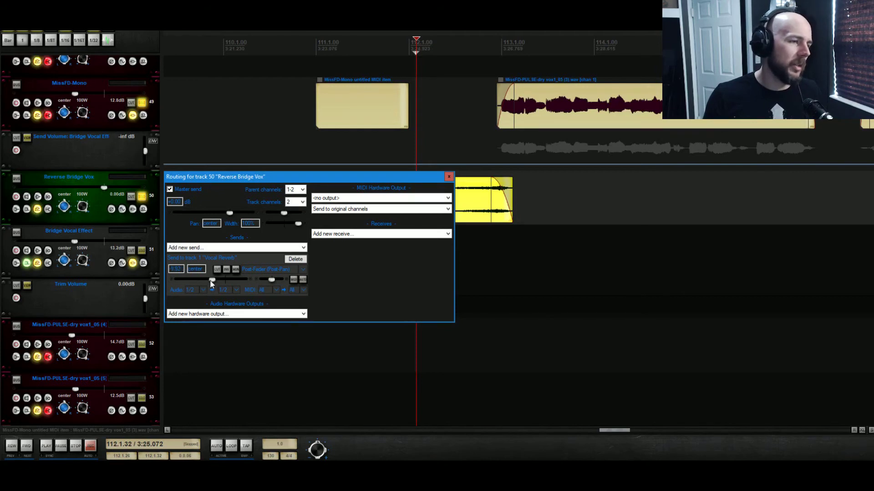
{"action": "key", "text": "space"}
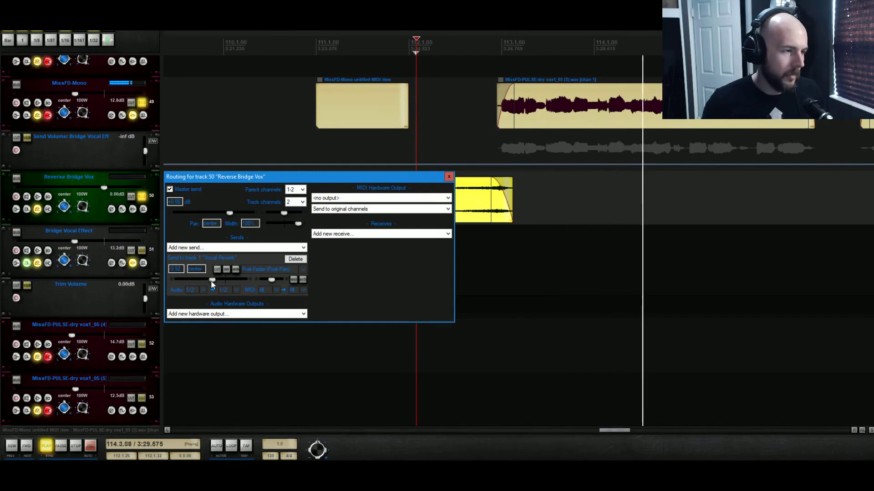
{"action": "left_click_drag", "start_coordinate": [212, 282], "coordinate": [219, 285]}
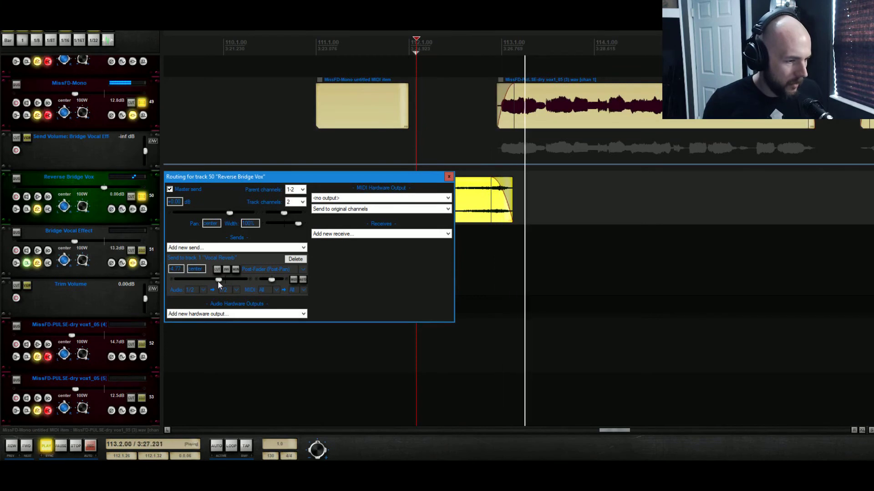
{"action": "left_click", "coordinate": [449, 177]}
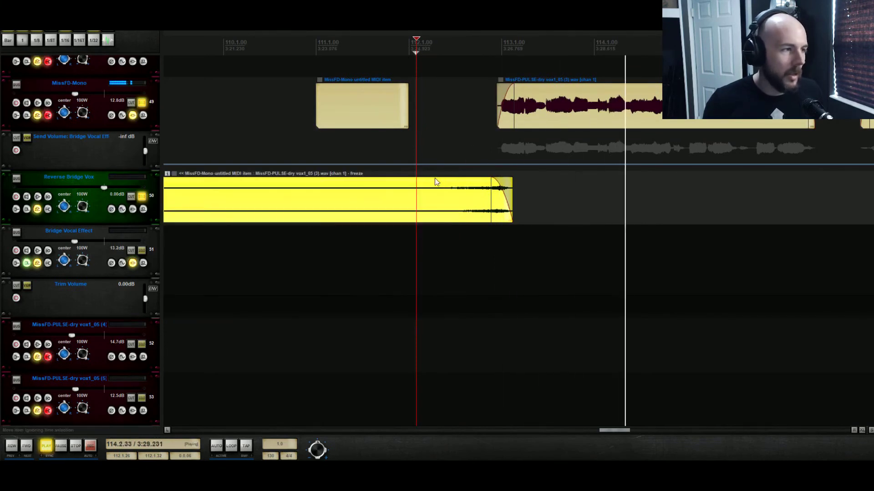
- Lower the Reverse Bridge Vox volume and raise its Vocal Reverb send level while auditioning
{"action": "left_click_drag", "start_coordinate": [104, 189], "coordinate": [85, 189]}
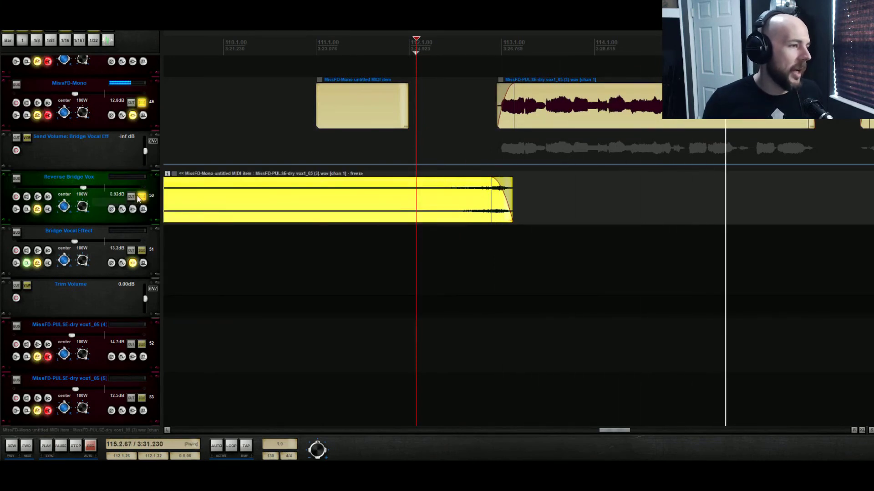
{"action": "key", "text": "space"}
{"action": "left_click", "coordinate": [241, 143]}
{"action": "left_click", "coordinate": [145, 103]}
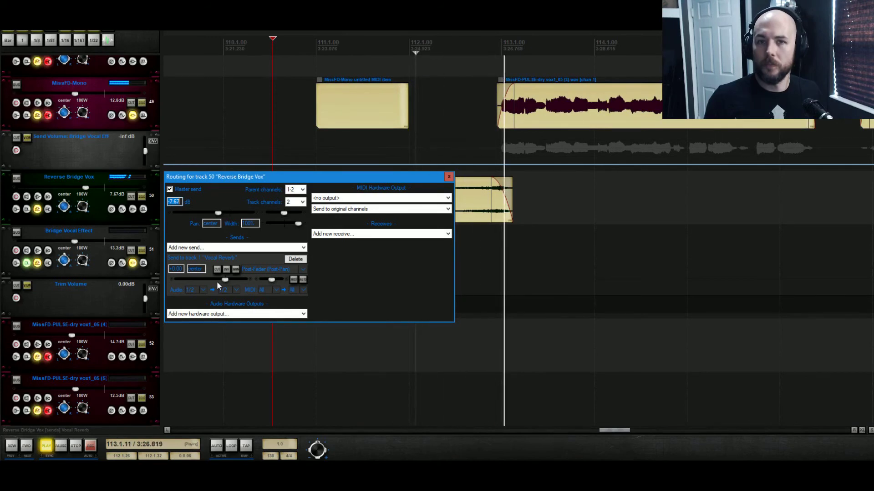
{"action": "left_click_drag", "start_coordinate": [217, 282], "coordinate": [242, 278]}
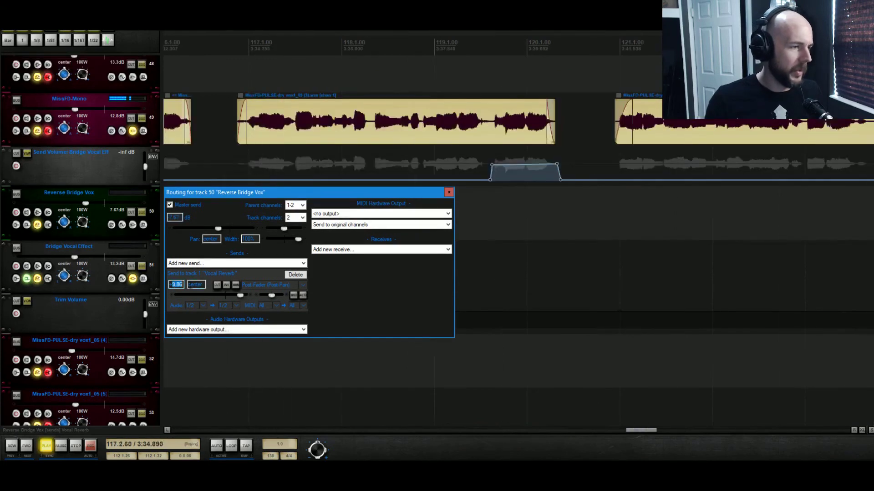
{"action": "type", "text": "20"}
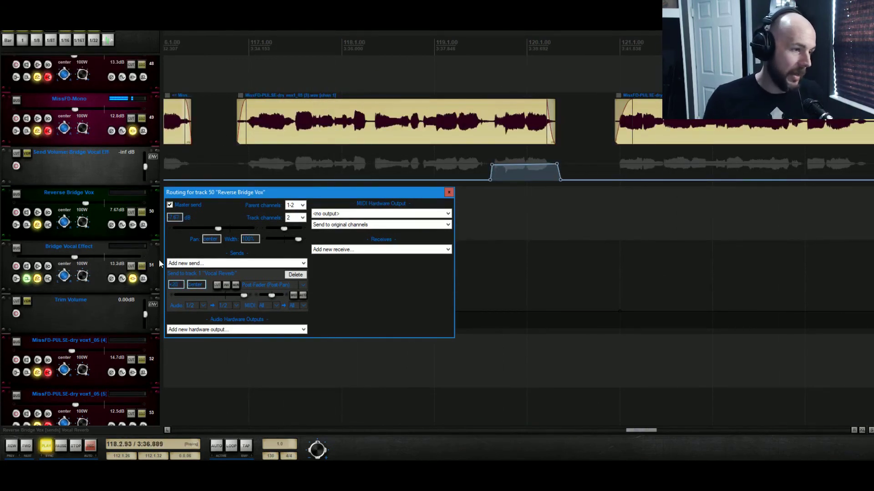
- Lower the Reverse Bridge Vox track volume to about -15.1 dB and play back the passage
{"action": "left_click_drag", "start_coordinate": [86, 203], "coordinate": [70, 208]}
{"action": "key", "text": "space"}
{"action": "key", "text": "space"}
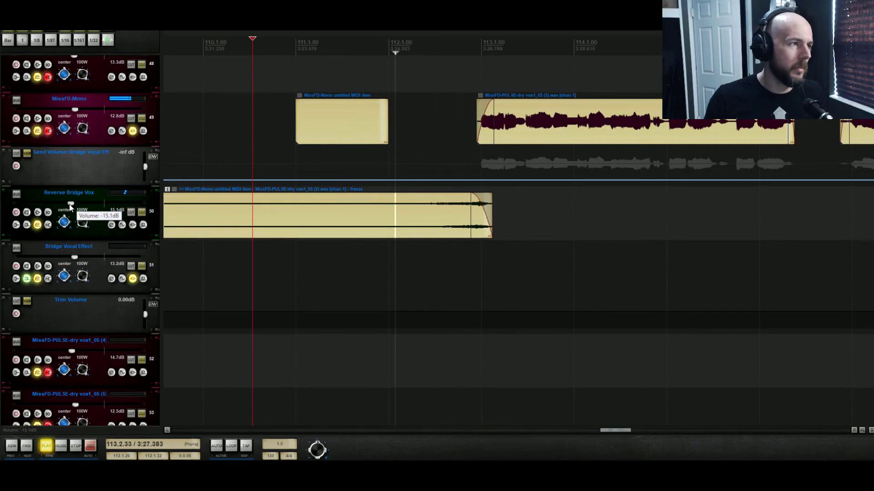
- Set the Vocal Reverb send volume to -15 dB and play back the passage
{"action": "left_click", "coordinate": [47, 212]}
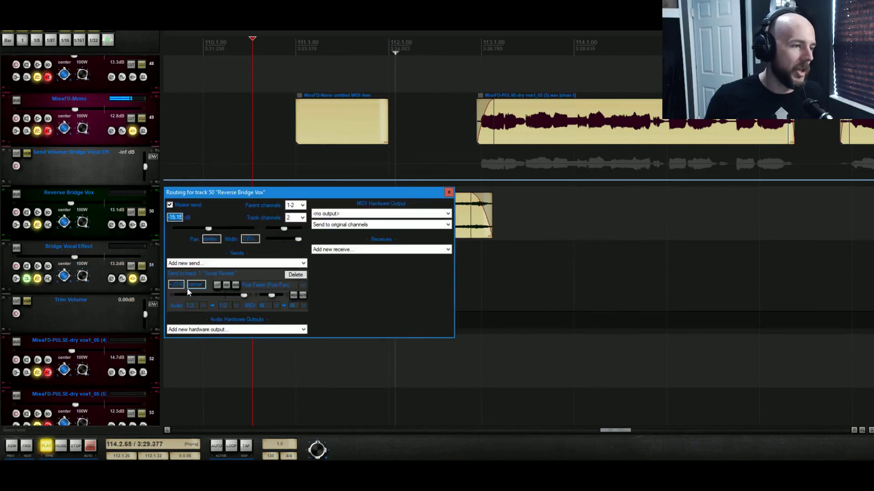
{"action": "left_click_drag", "start_coordinate": [170, 285], "coordinate": [194, 287]}
{"action": "type", "text": "-"}
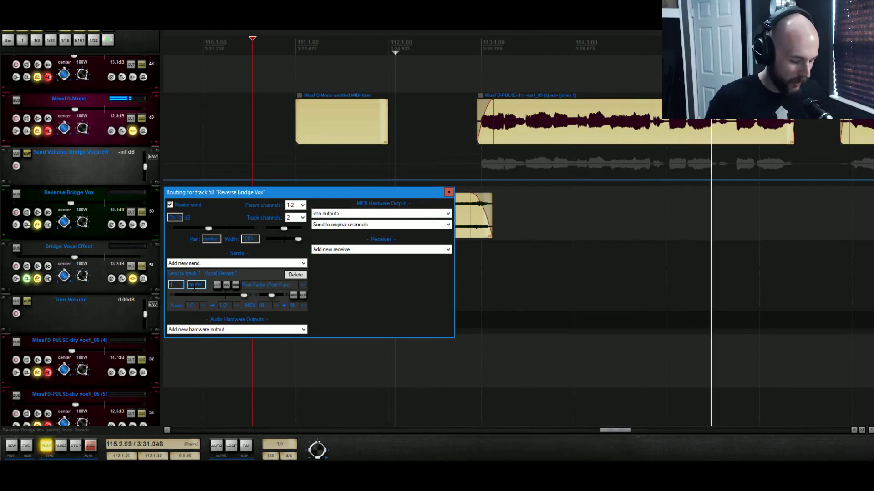
{"action": "type", "text": "15"}
{"action": "key", "text": "space"}
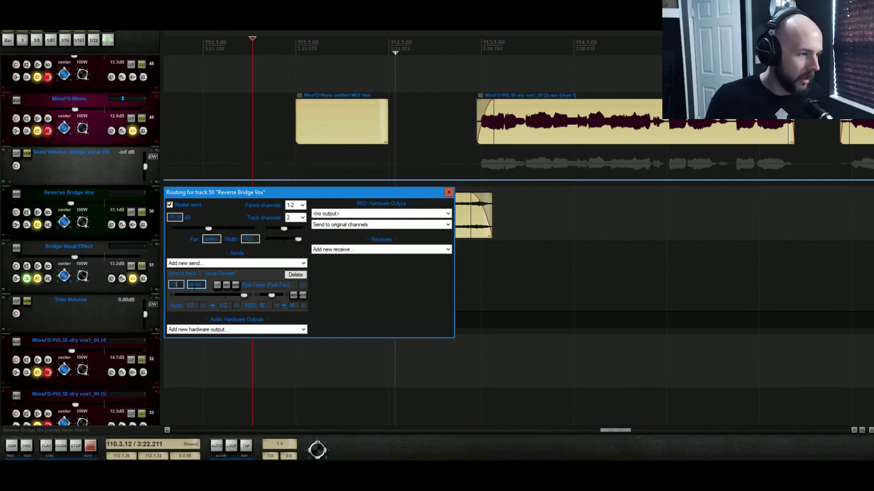
{"action": "key", "text": "space"}
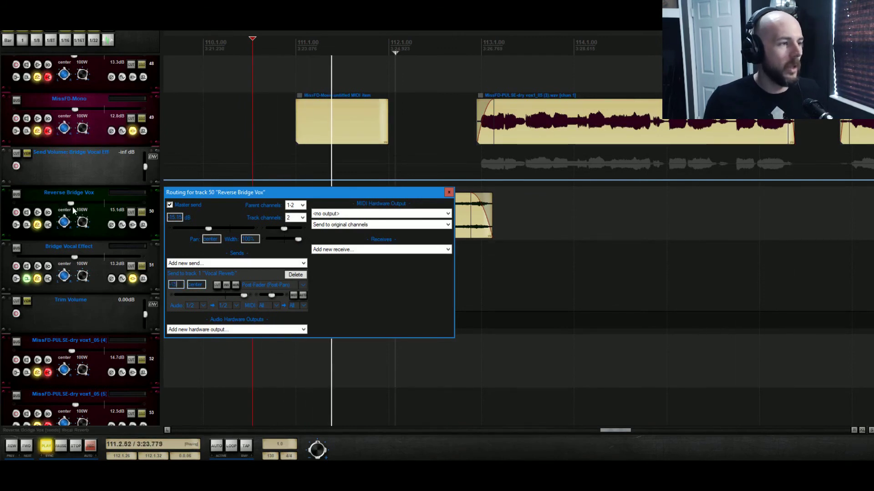
{"action": "mouse_move", "coordinate": [72, 209]}
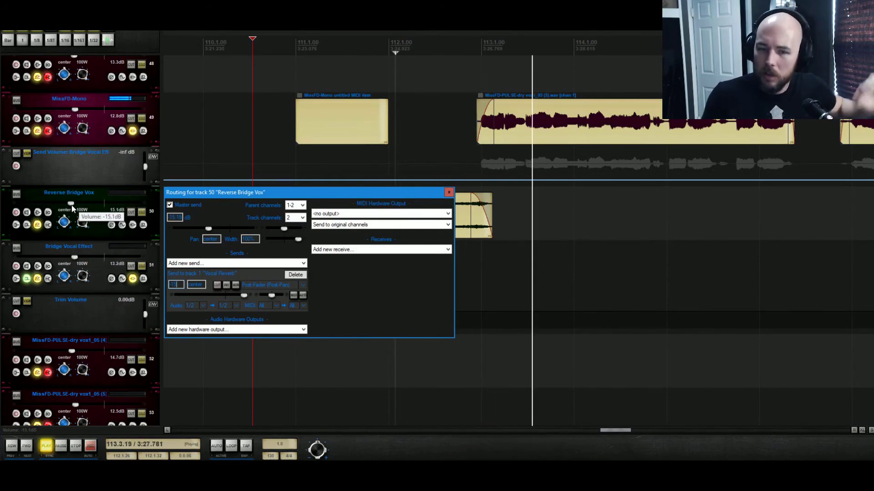
- Raise the Reverse Bridge Vox track volume to about -12.9 dB and play back the passage
{"action": "left_click_drag", "start_coordinate": [72, 205], "coordinate": [76, 205]}
{"action": "key", "text": "space"}
{"action": "key", "text": "space"}
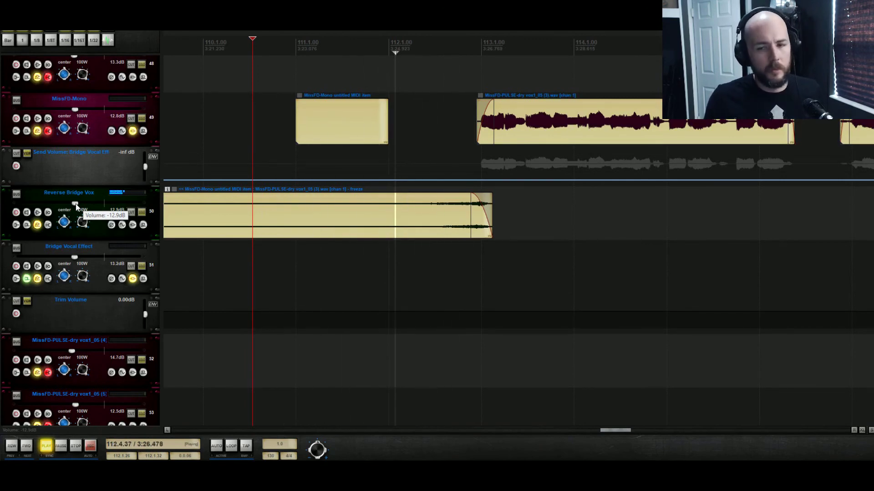
- Raise the Reverse Bridge Vox send level to Vocal Reverb in its routing window, then close the window
{"action": "left_click", "coordinate": [47, 213]}
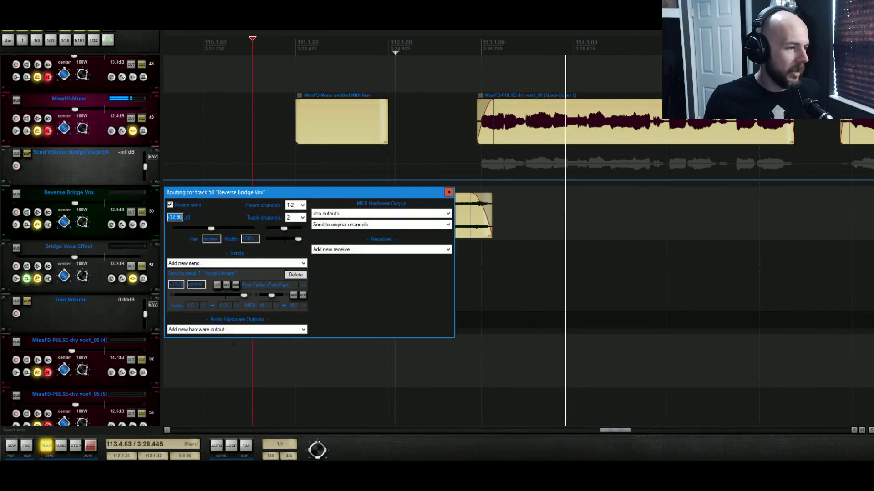
{"action": "left_click_drag", "start_coordinate": [173, 285], "coordinate": [205, 286]}
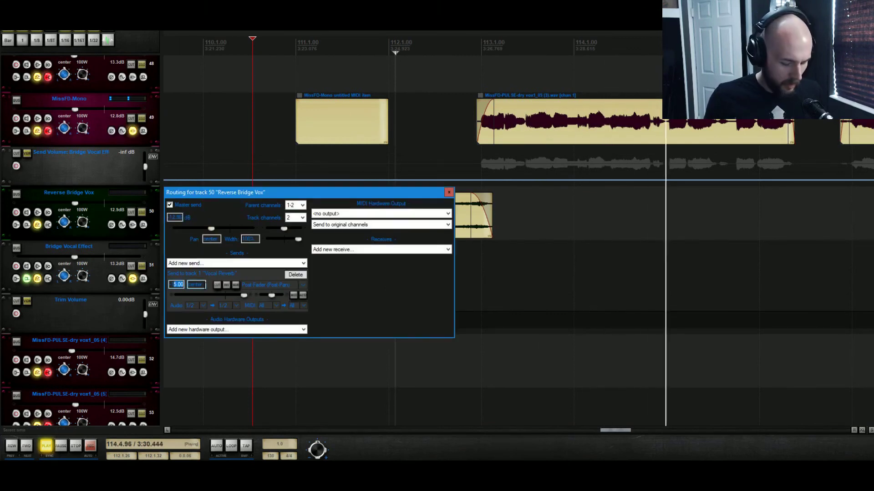
{"action": "left_click", "coordinate": [448, 192]}
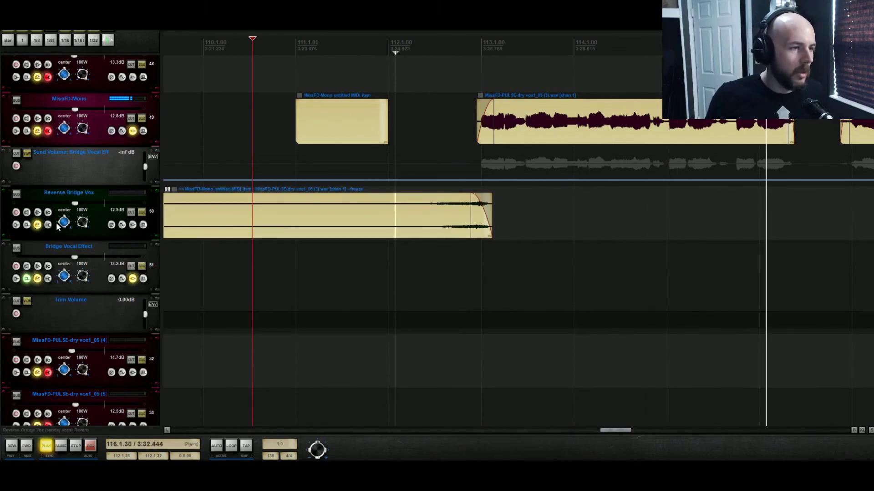
- Add a second send from Reverse Bridge Vox to the Big Delay track and audition the passage
{"action": "key", "text": "space"}
{"action": "left_click", "coordinate": [46, 224]}
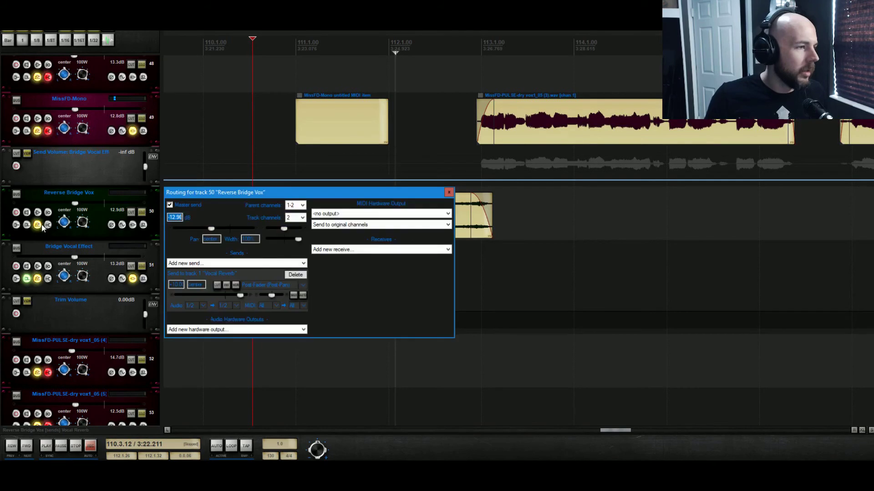
{"action": "left_click", "coordinate": [246, 264]}
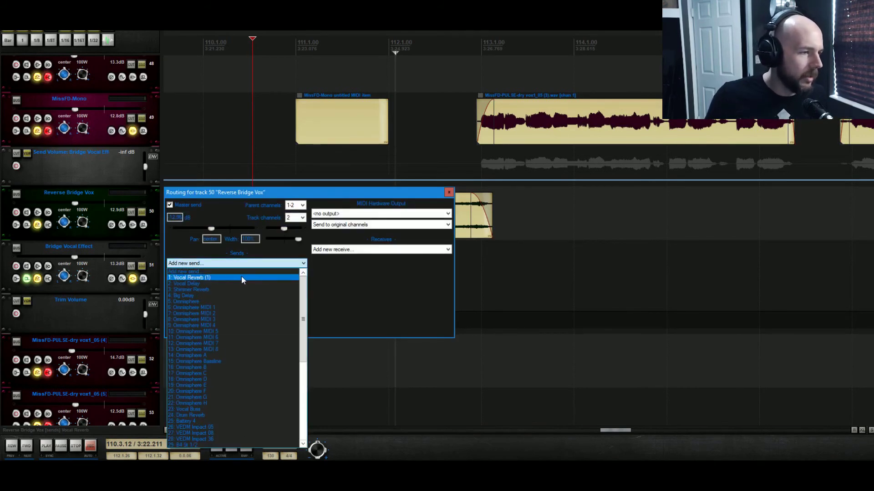
{"action": "left_click", "coordinate": [239, 296]}
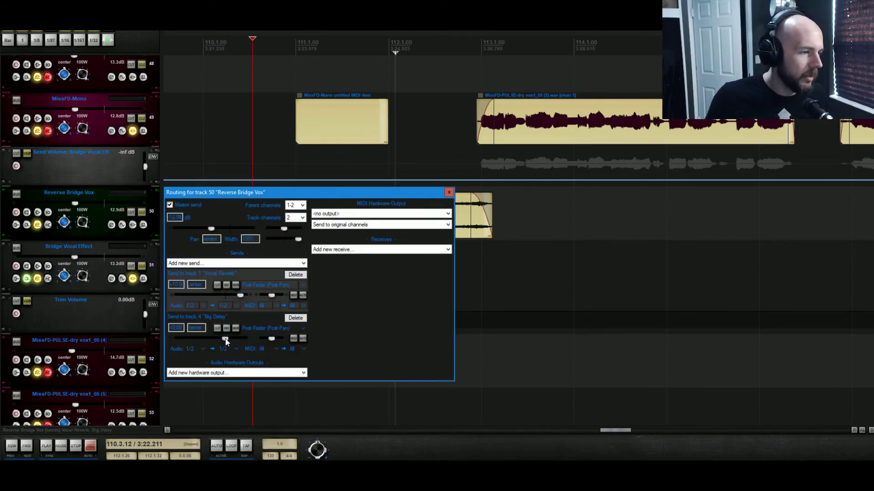
{"action": "key", "text": "space"}
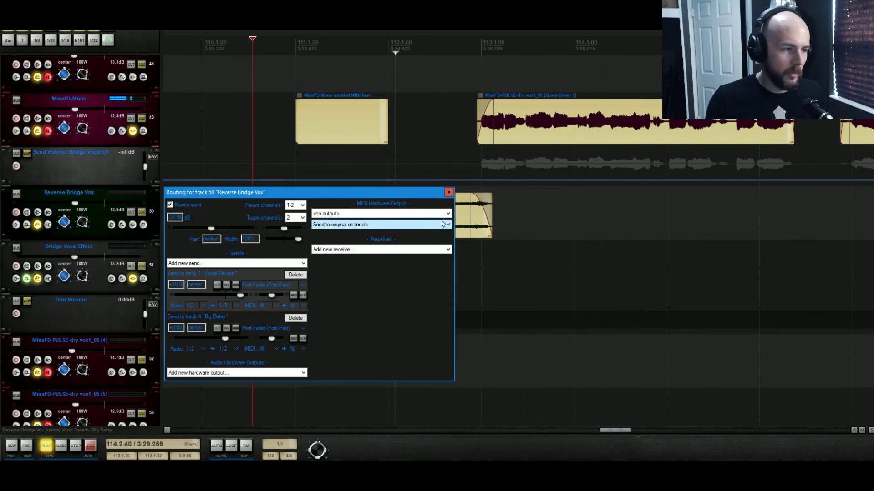
{"action": "left_click", "coordinate": [449, 193]}
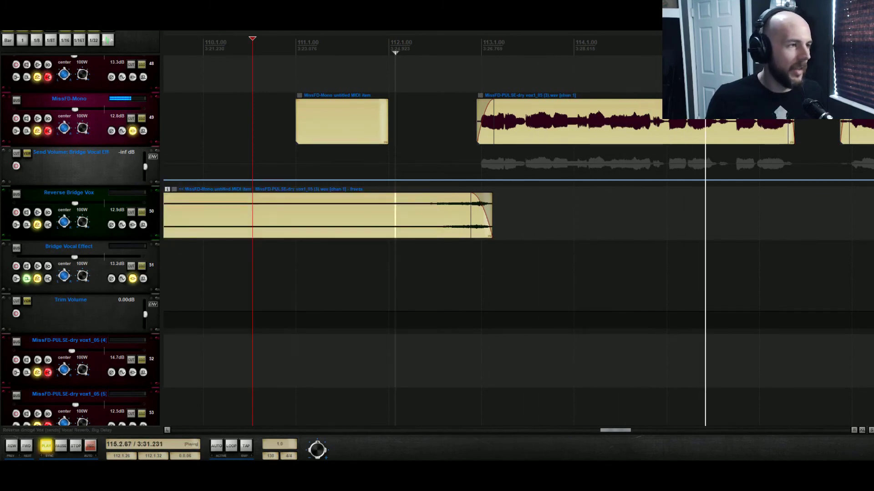
- Insert ReaEQ on Reverse Bridge Vox and boost the high-shelf band to about 4.3 dB around 2 kHz
{"action": "left_click", "coordinate": [133, 225]}
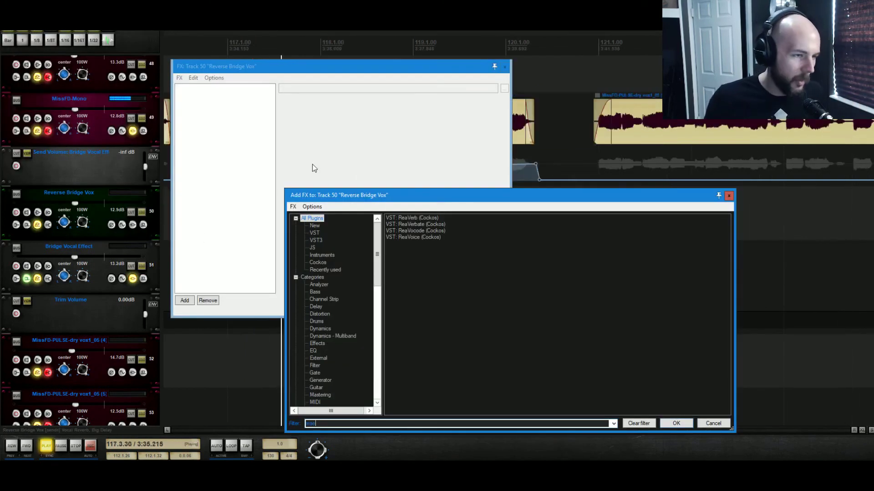
{"action": "left_click", "coordinate": [685, 426]}
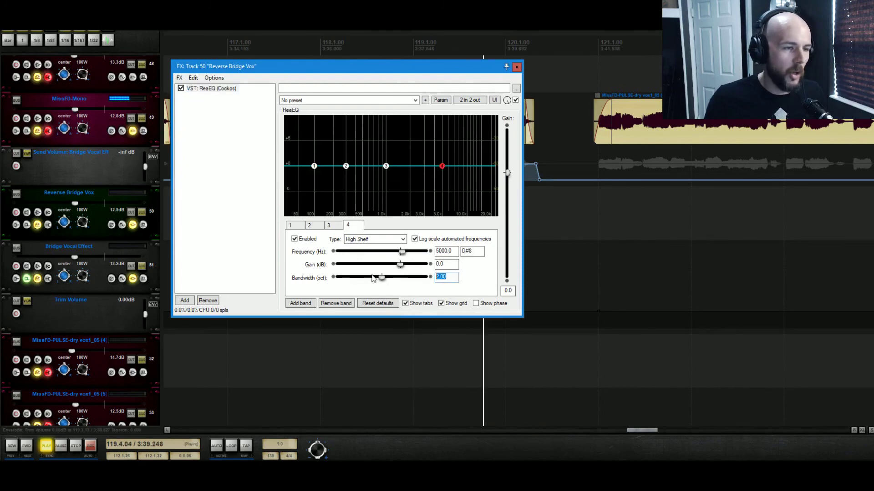
{"action": "left_click_drag", "start_coordinate": [445, 167], "coordinate": [412, 153]}
{"action": "key", "text": "space"}
{"action": "key", "text": "space"}
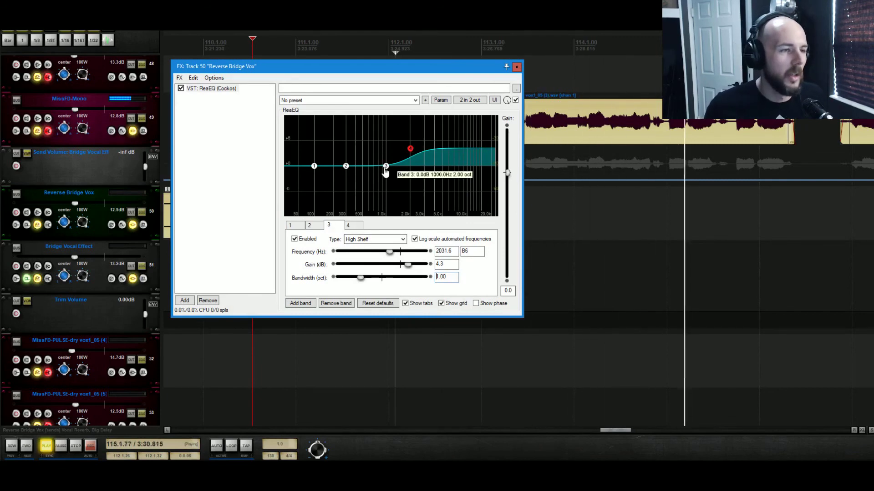
- Raise ReaEQ band 3 to about 4.9 dB at 1027 Hz while playing the passage
{"action": "mouse_move", "coordinate": [386, 166]}
{"action": "left_mouse_down"}
{"action": "mouse_move", "coordinate": [387, 150]}
{"action": "mouse_move", "coordinate": [385, 161]}
{"action": "left_mouse_up"}
{"action": "key", "text": "space"}
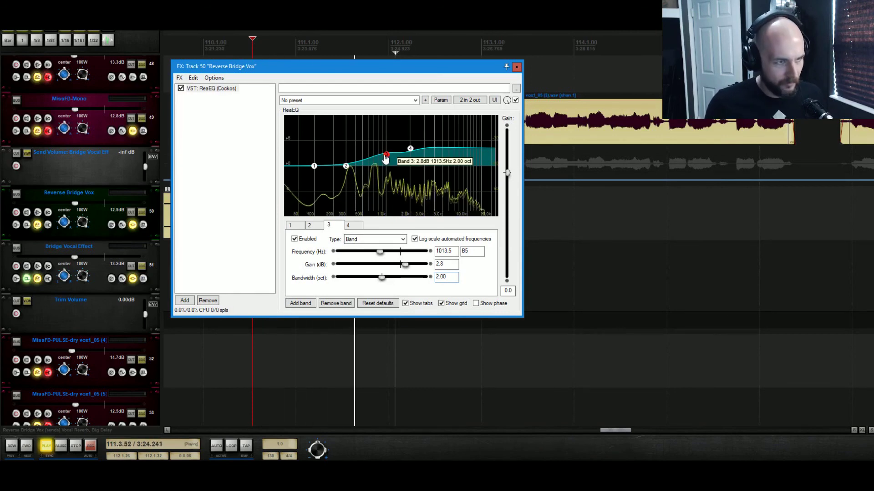
{"action": "left_click_drag", "start_coordinate": [385, 158], "coordinate": [386, 149]}
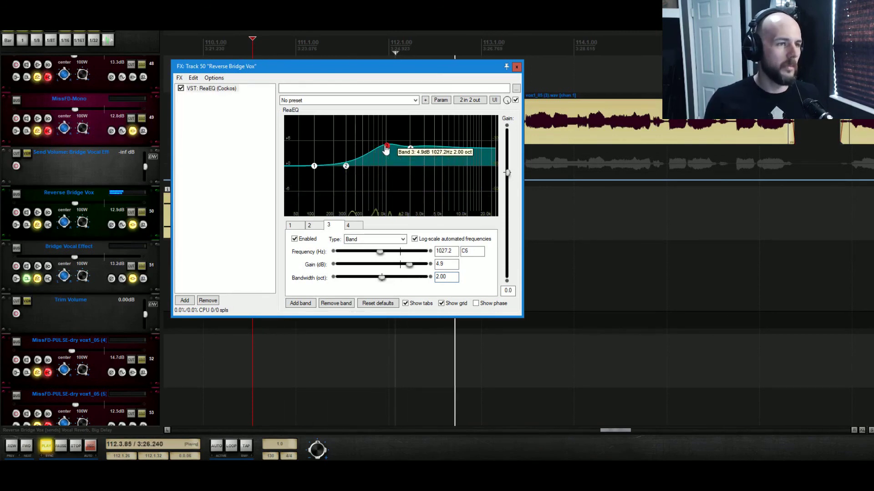
- Lower the Reverse Bridge Vox track volume to about -15.7 dB
{"action": "left_click_drag", "start_coordinate": [75, 204], "coordinate": [71, 204]}
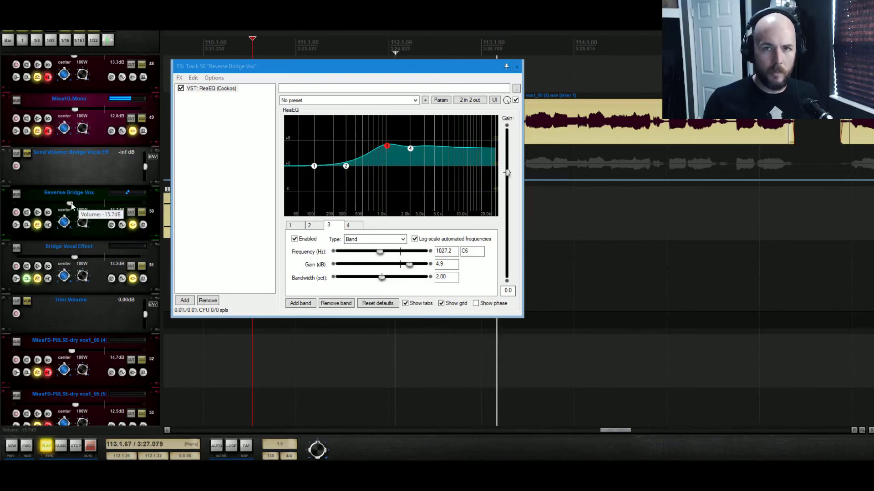
{"action": "left_click_drag", "start_coordinate": [71, 206], "coordinate": [76, 207]}
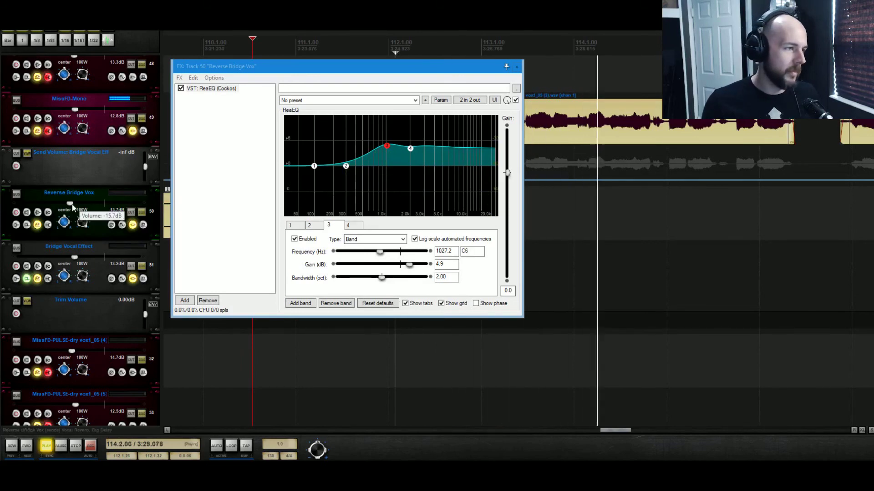